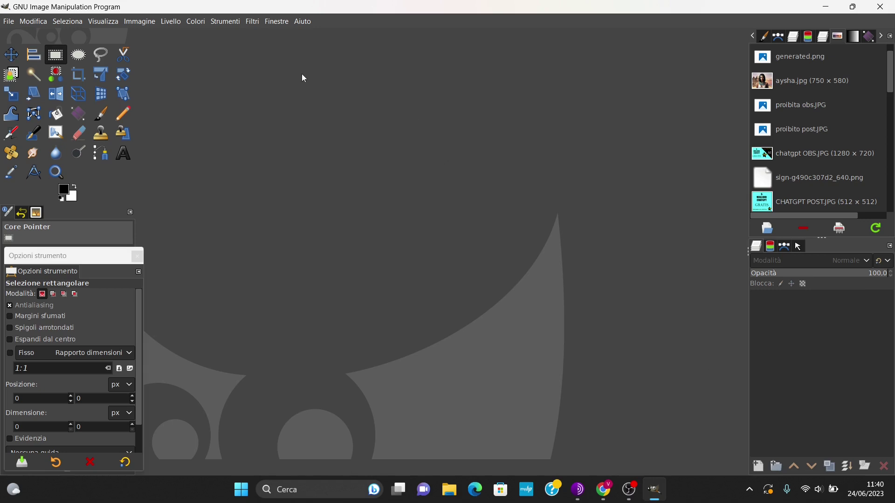
- Find the user's AppData GIMP 2.10 plug-ins path under Preferences > Folders and reveal it in the file manager
left_click(9, 24)
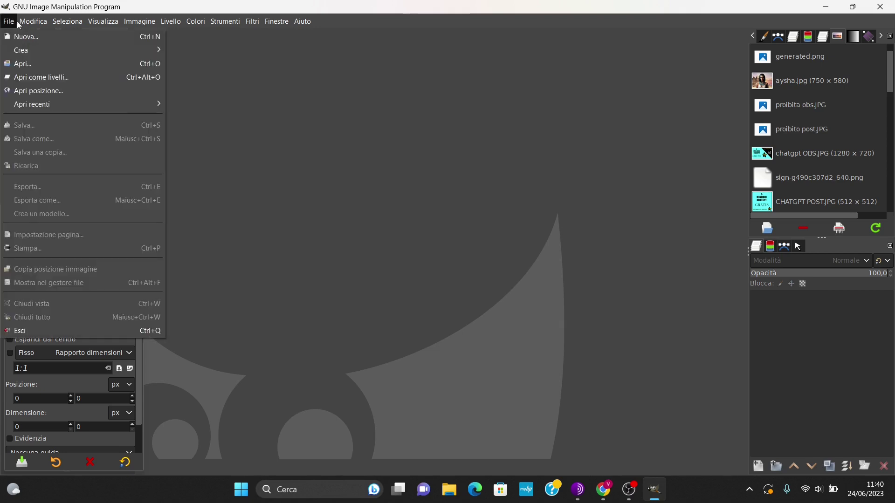
left_click(32, 21)
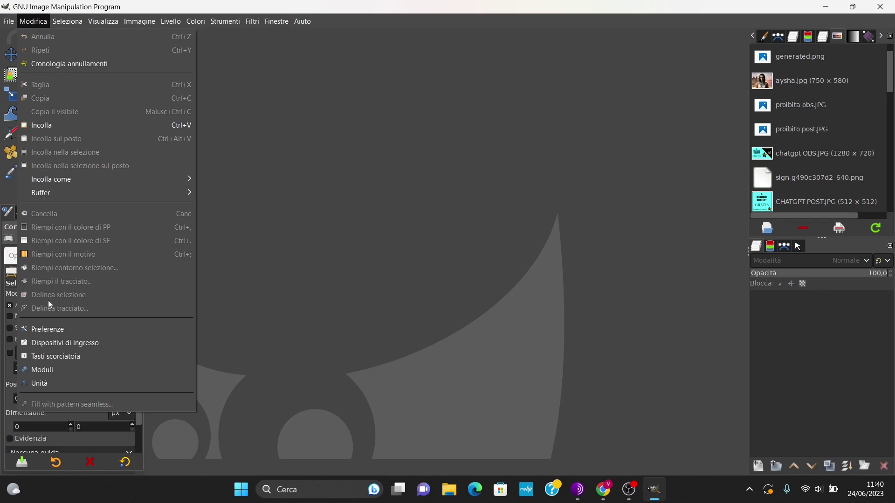
left_click(66, 331)
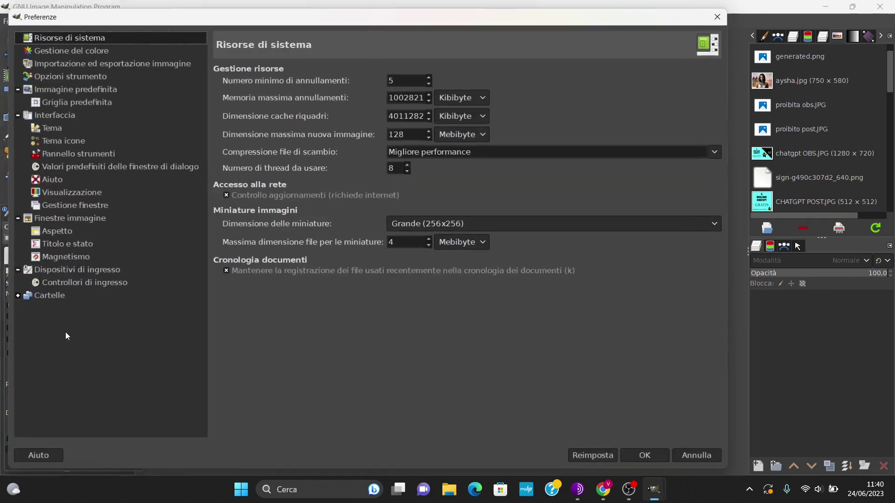
left_click(13, 296)
scroll(202, 354, "down", 3)
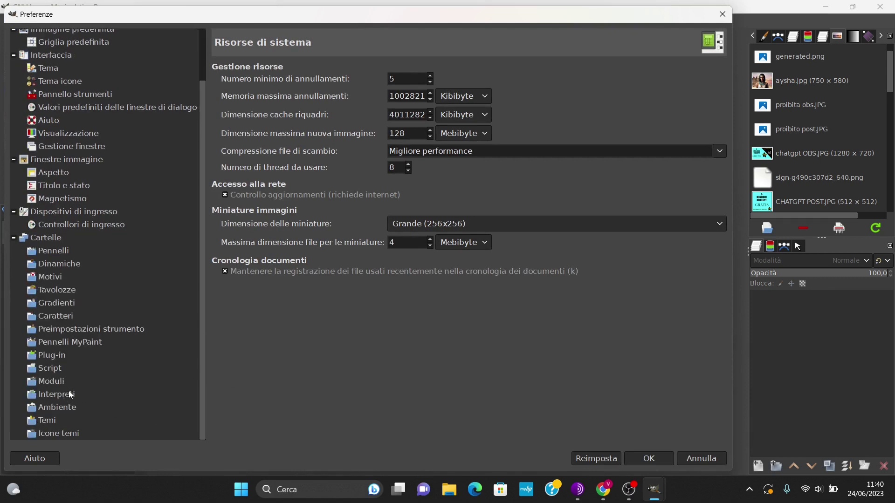
left_click(55, 356)
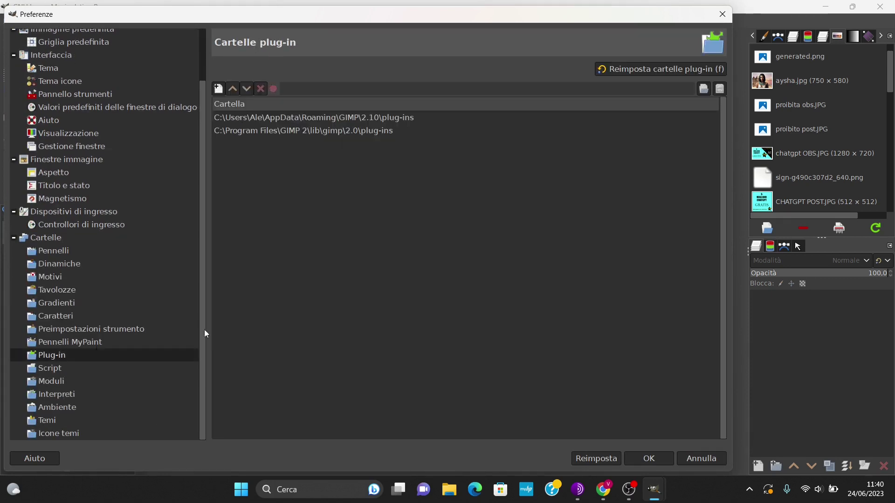
left_click(292, 120)
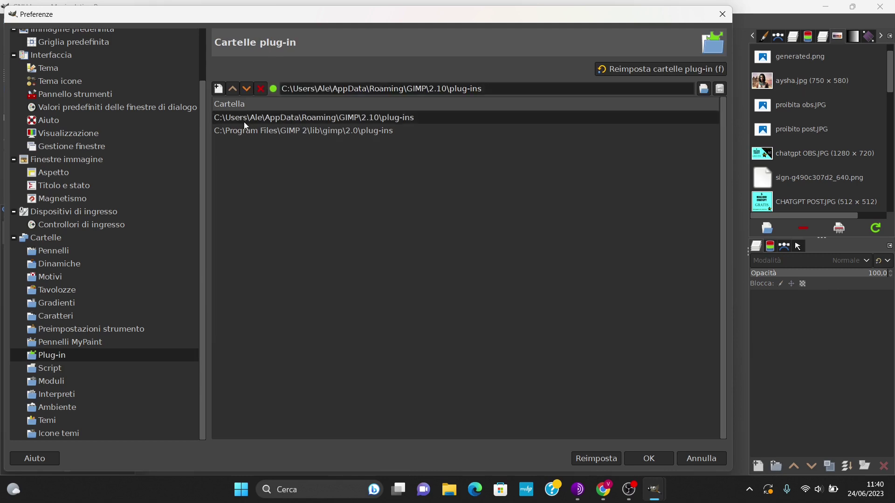
left_click(720, 92)
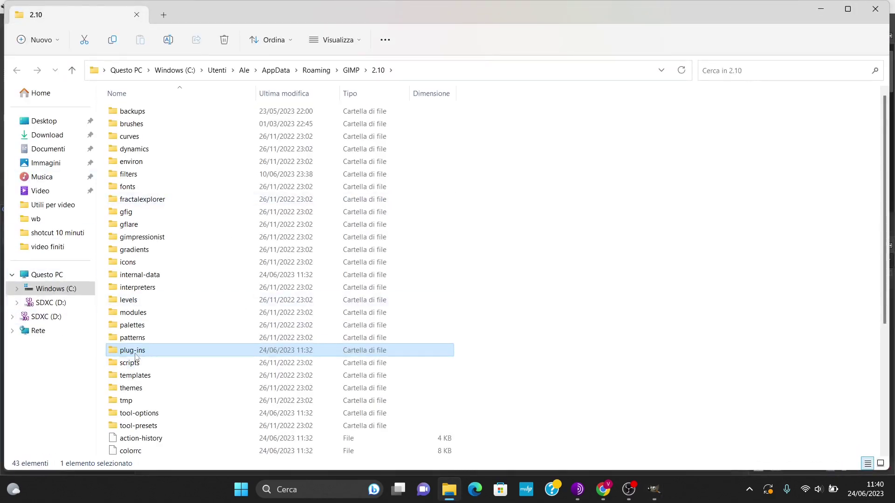
- Open the plug-ins folder, close GIMP's Preferences, and bring up the gimp-stable-diffusion GitHub page
double_click(133, 350)
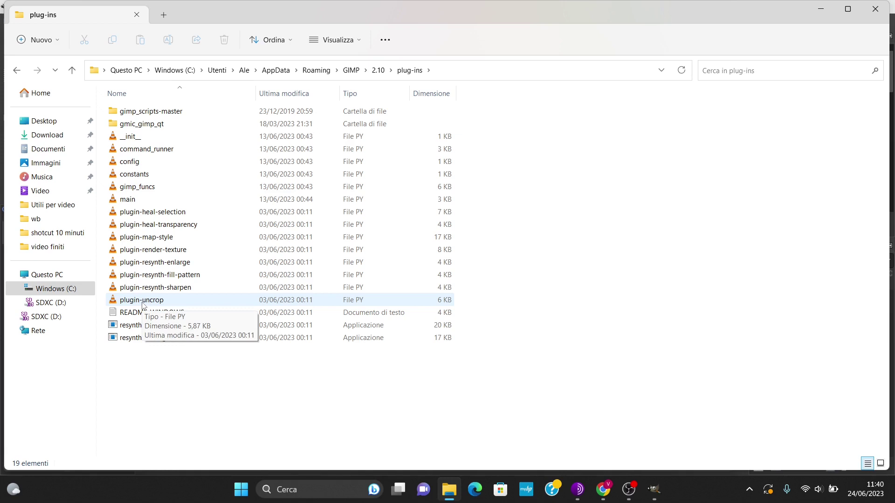
left_click(821, 10)
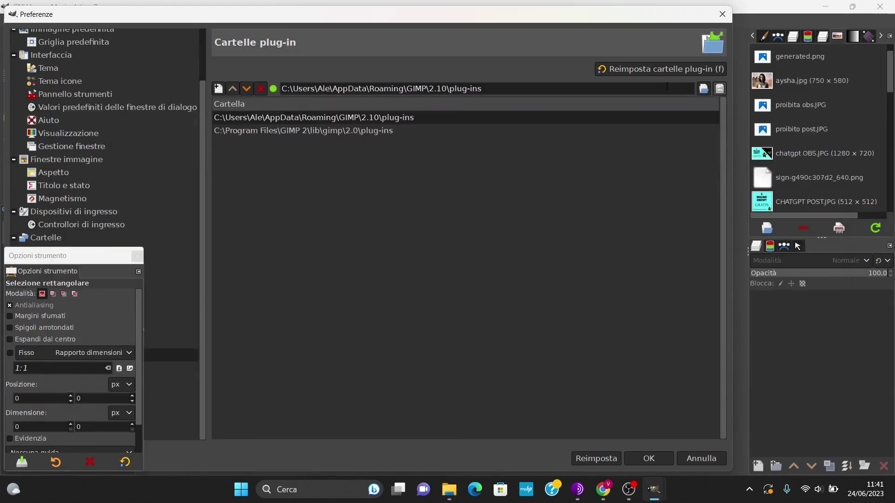
left_click(722, 14)
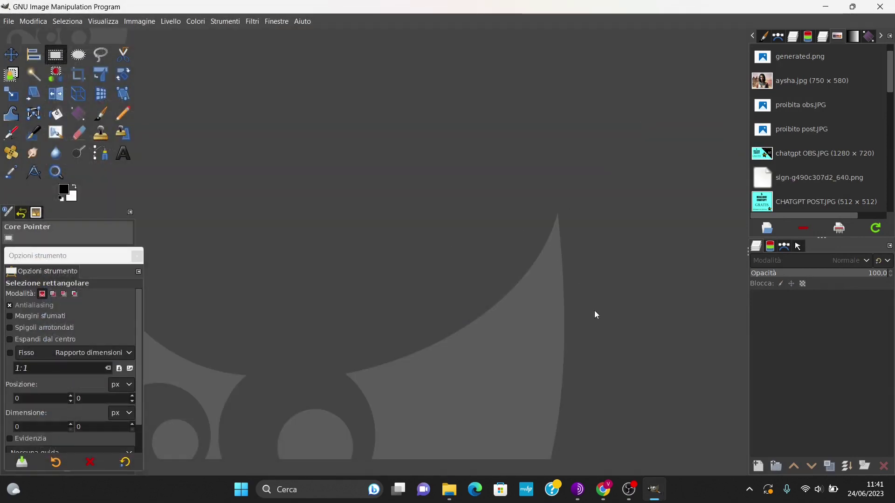
left_click(603, 489)
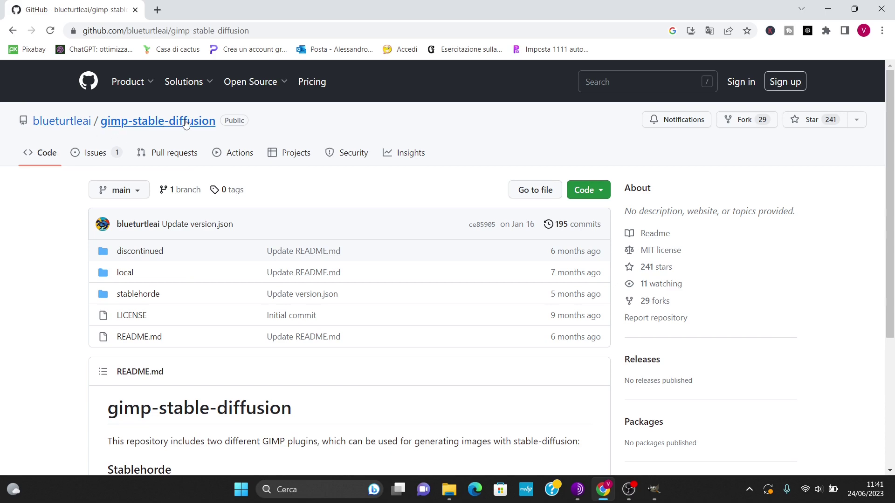
- Download the gimp-stable-diffusion repository as a ZIP and open the downloaded archive
scroll(307, 190, "down", 1)
scroll(146, 140, "up", 1)
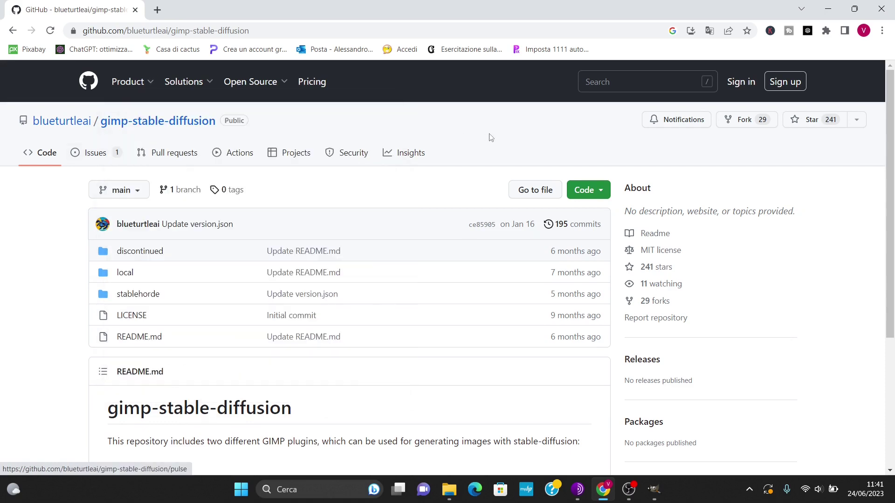
left_click(601, 191)
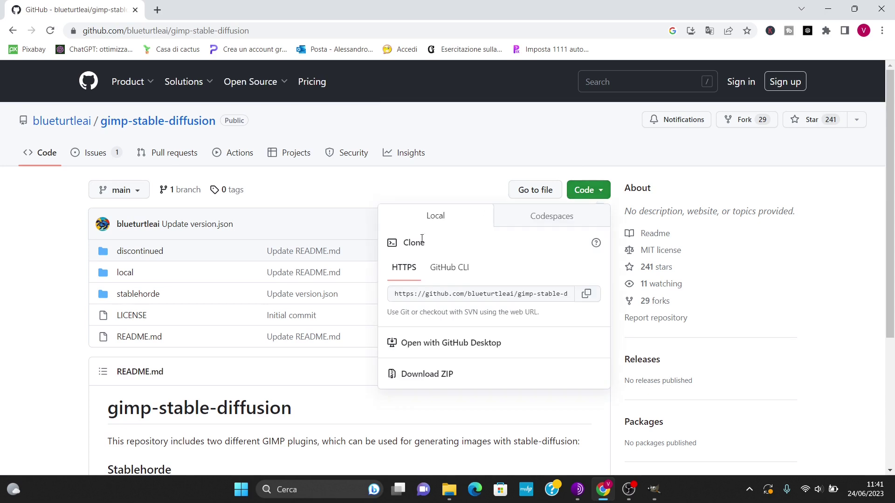
left_click(439, 378)
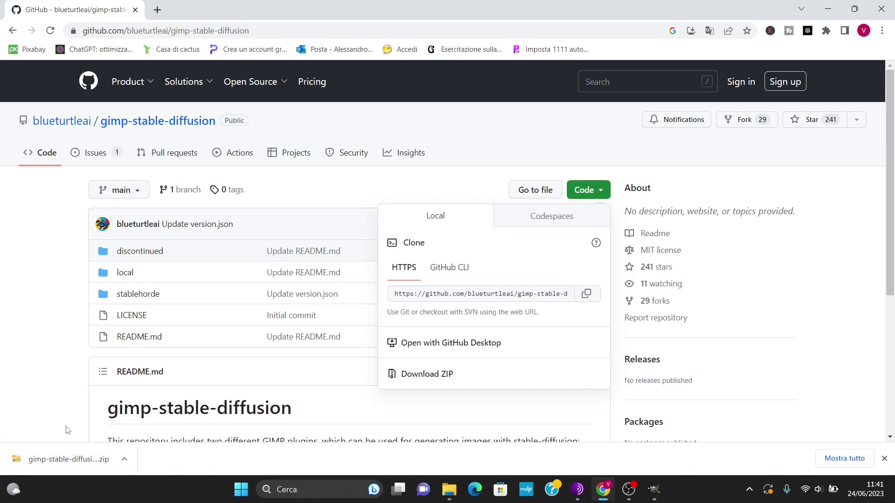
left_click(66, 460)
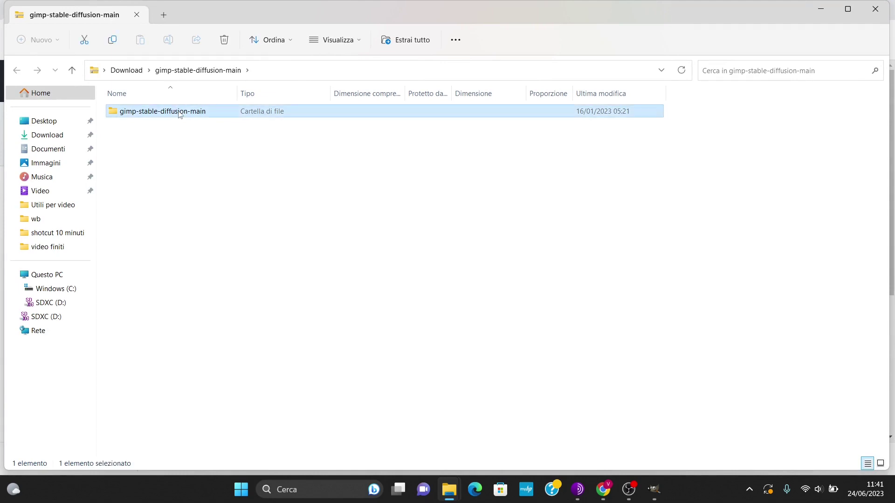
- Copy the gimp-stable-diffusion-horde script from stablehorde into GIMP's plug-ins folder
double_click(179, 111)
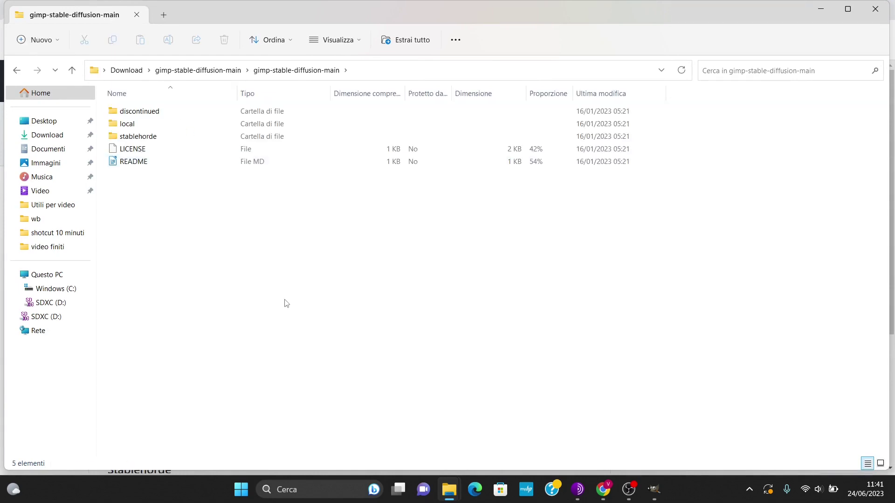
double_click(139, 137)
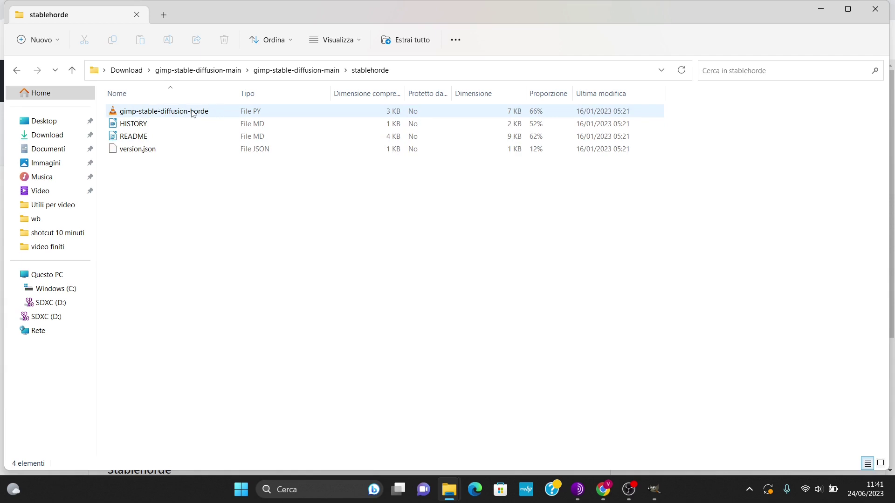
left_click(248, 116)
right_click(160, 114)
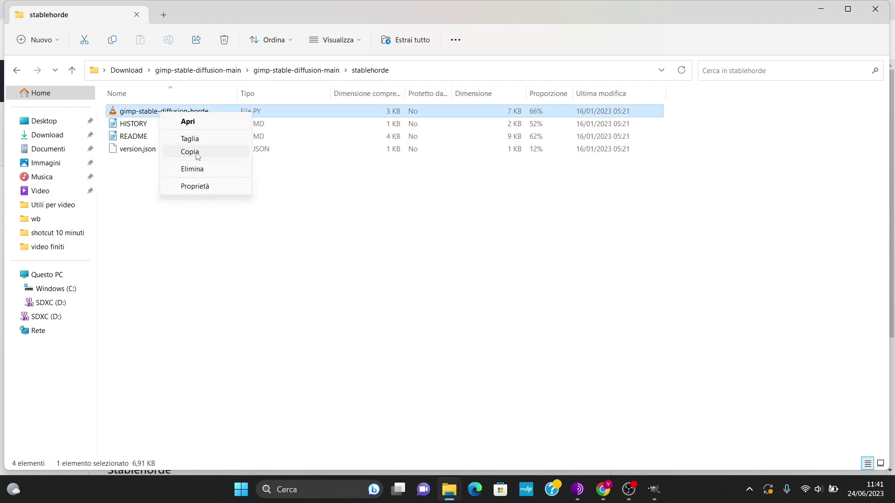
left_click(197, 153)
mouse_move(449, 490)
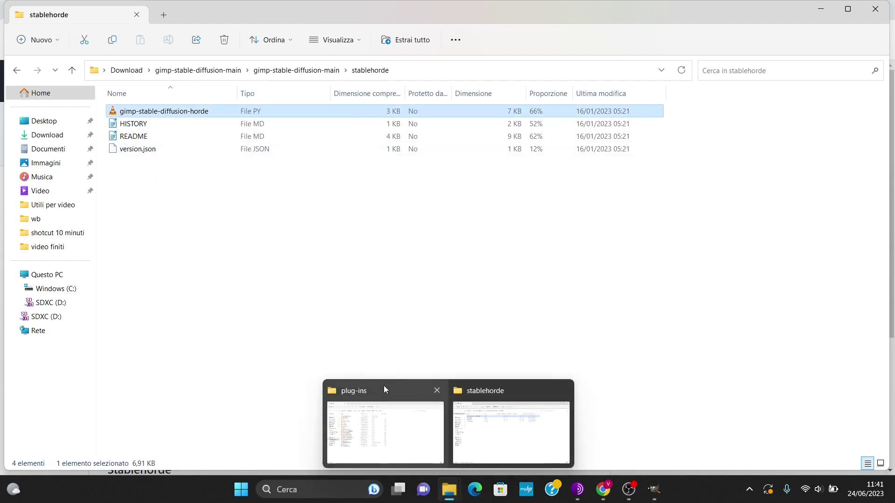
left_click(384, 390)
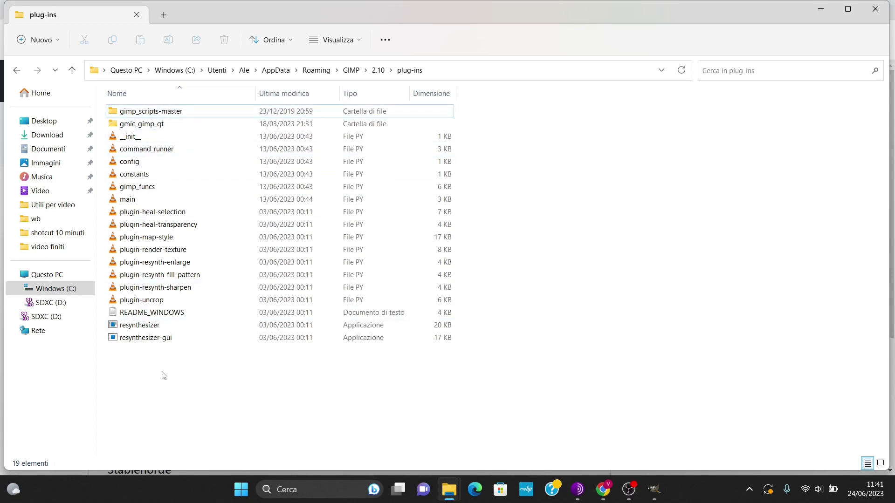
right_click(164, 397)
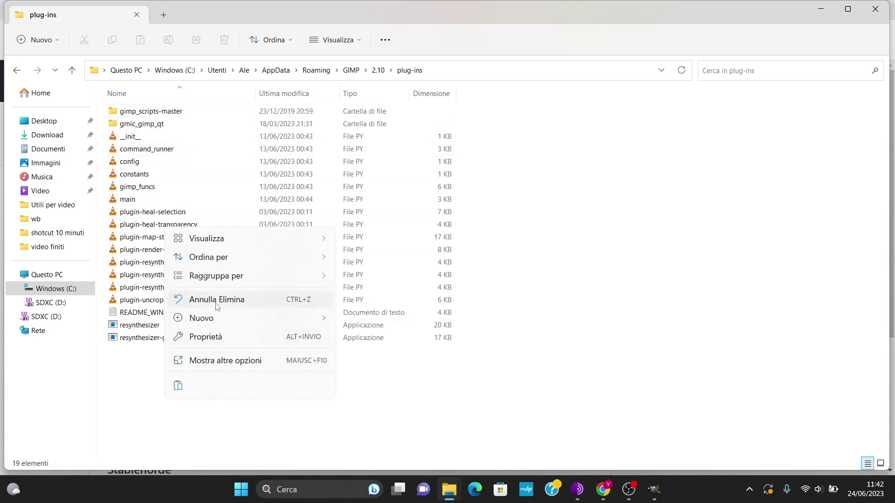
left_click(178, 387)
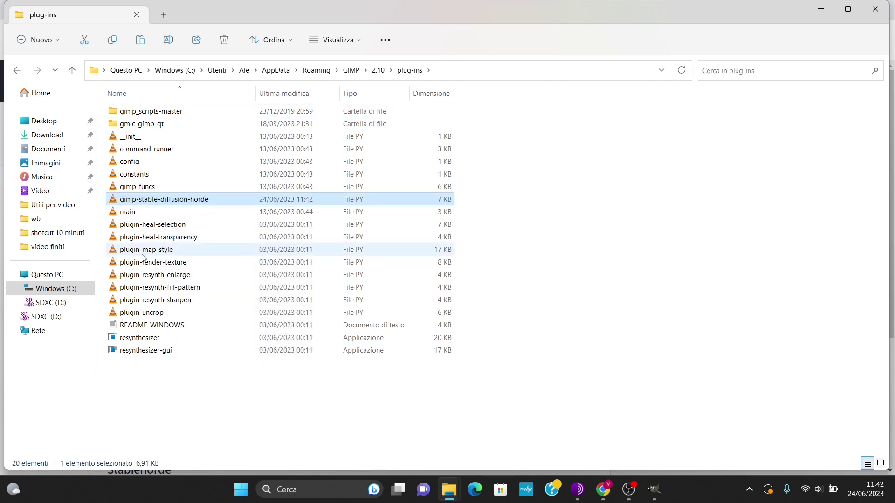
mouse_move(231, 203)
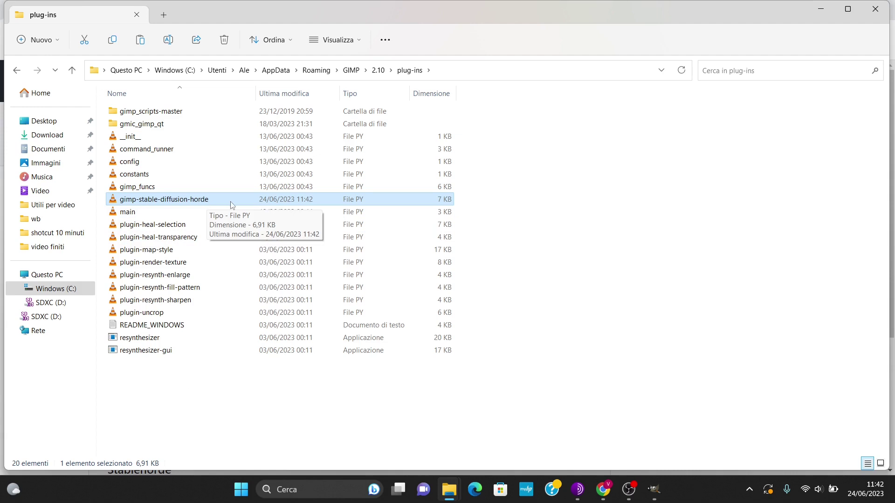
key("super+1")
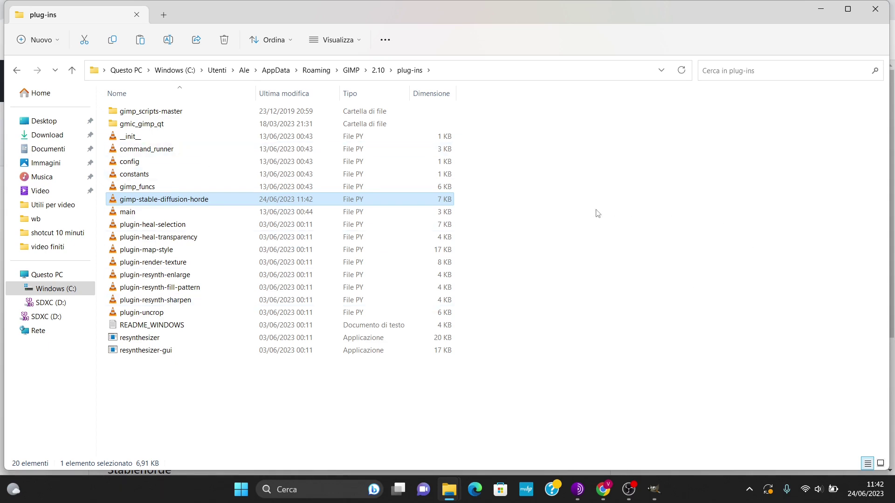
- Close the file windows and browser, then quit and relaunch GIMP 2.10.32
left_click(874, 9)
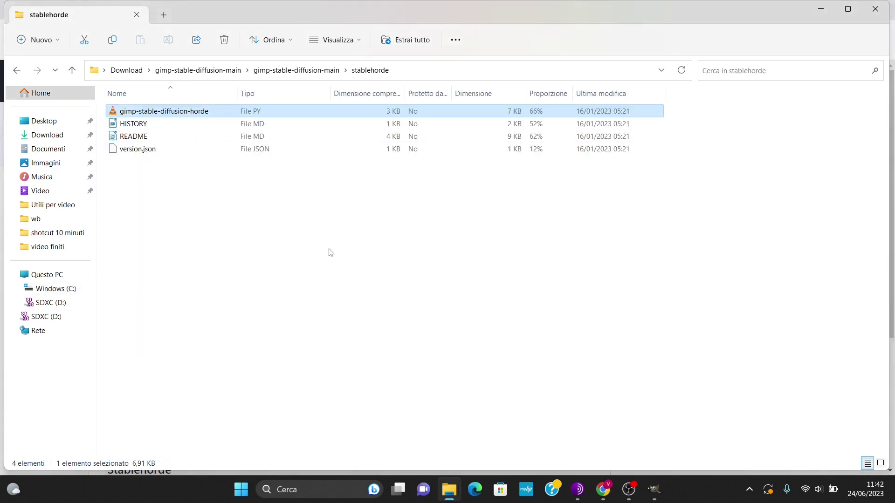
left_click(832, 10)
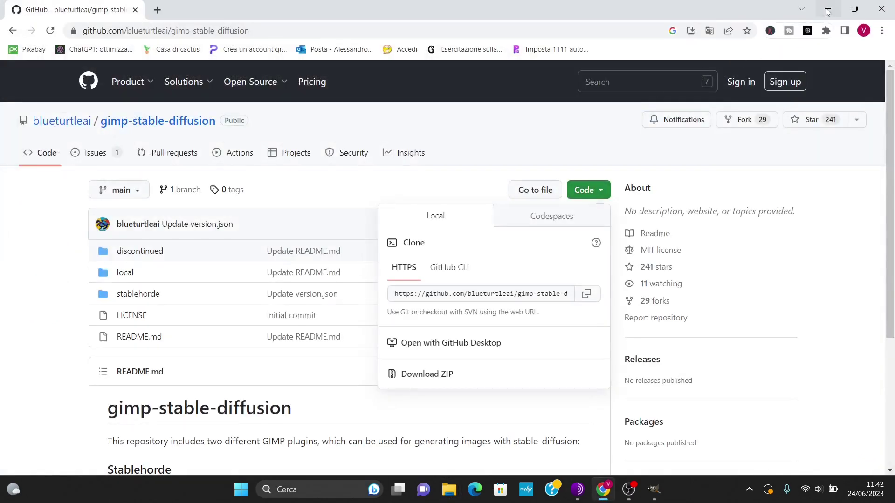
left_click(828, 9)
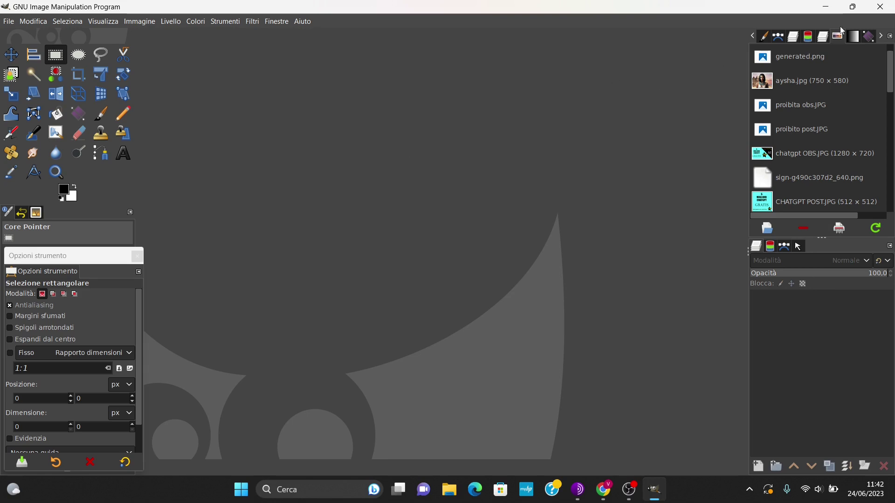
left_click(880, 7)
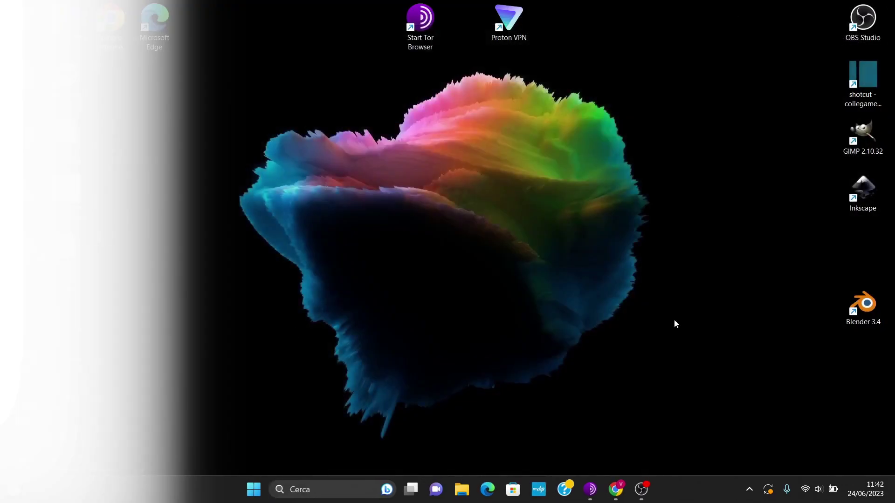
left_click(862, 135)
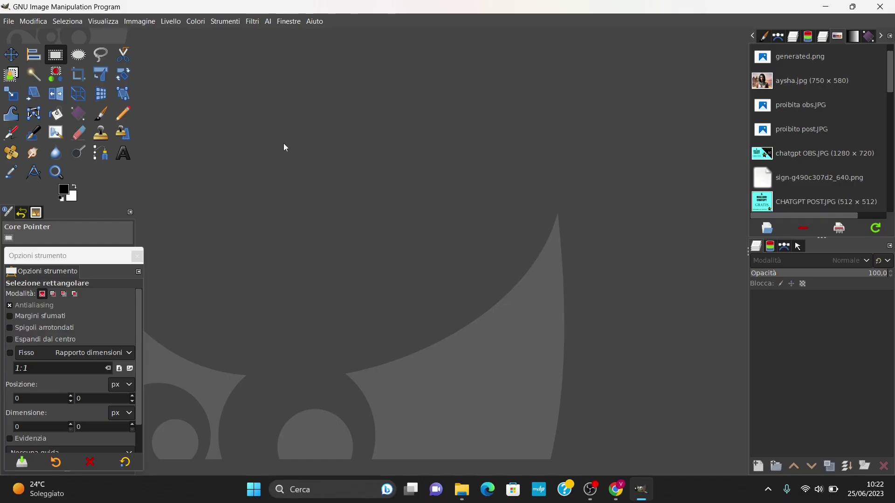
- Confirm Stablehorde appears under AI, then create a 512 × 512 image filled with transparency
left_click(270, 24)
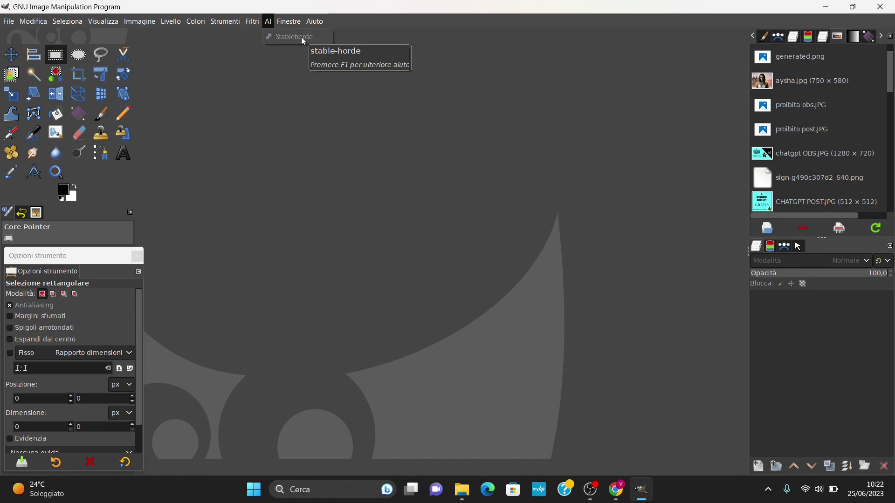
left_click(9, 23)
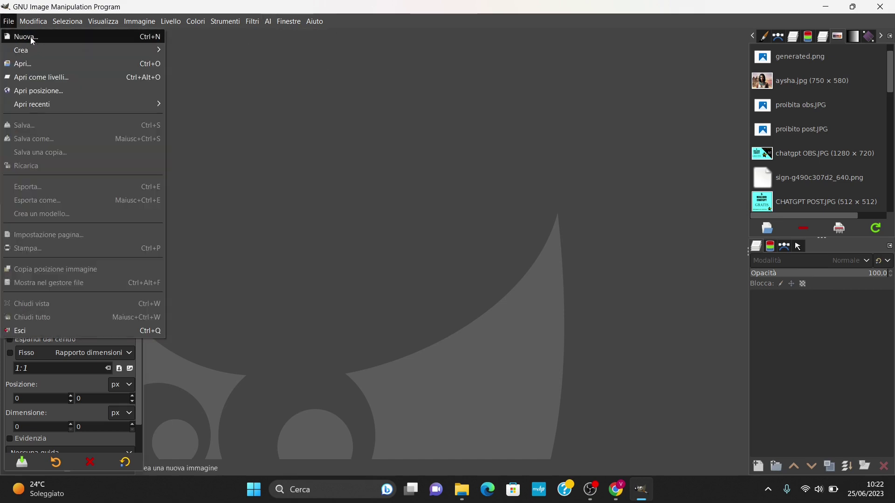
left_click(33, 41)
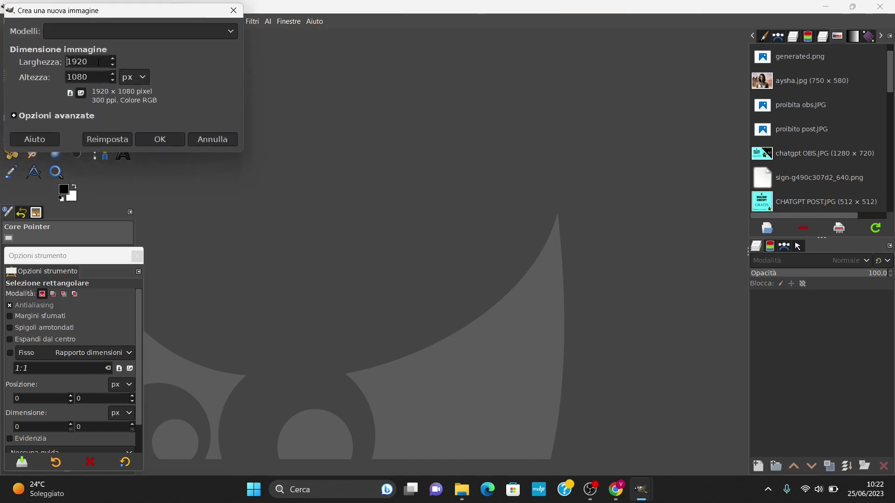
double_click(99, 64)
type("51")
type("2")
key("Tab")
type("5")
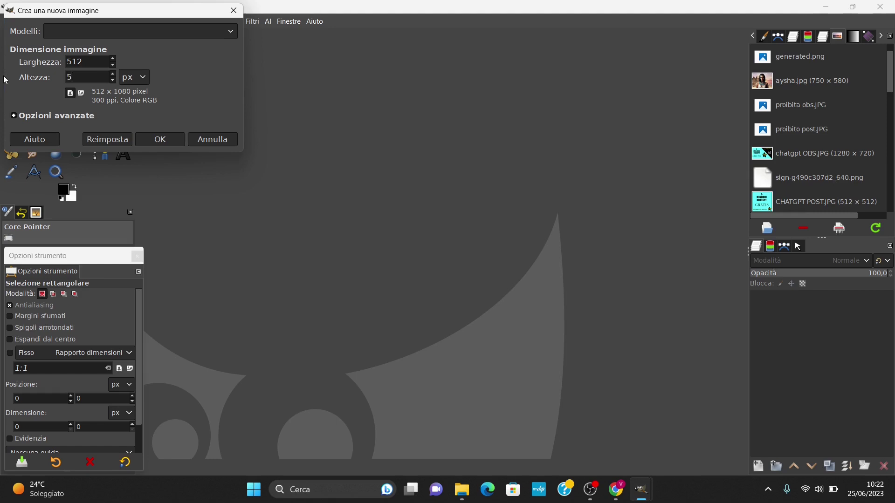
type("12")
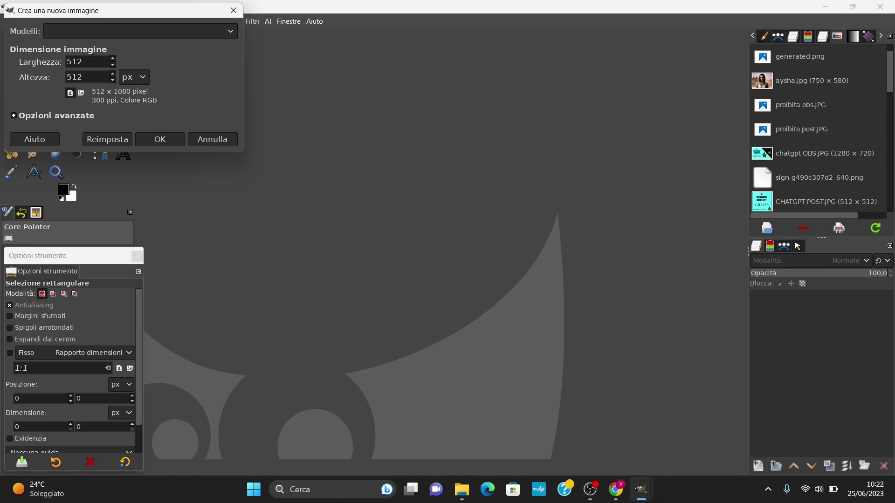
left_click(52, 116)
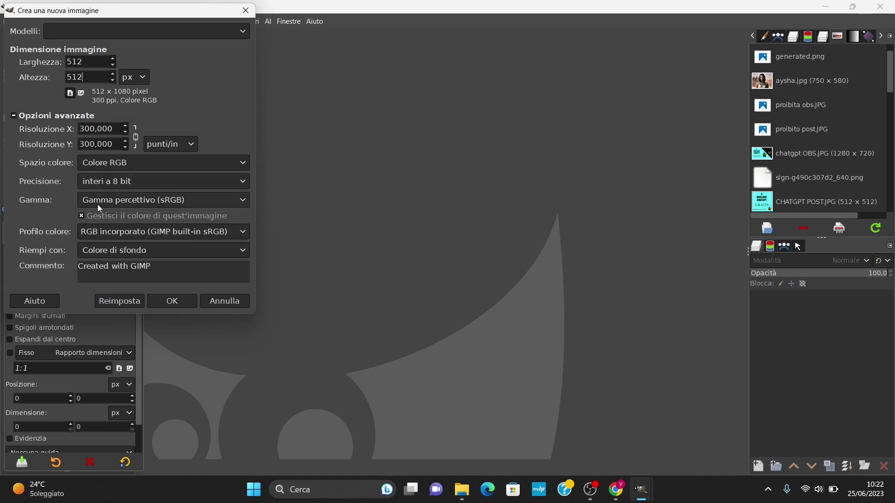
left_click(107, 250)
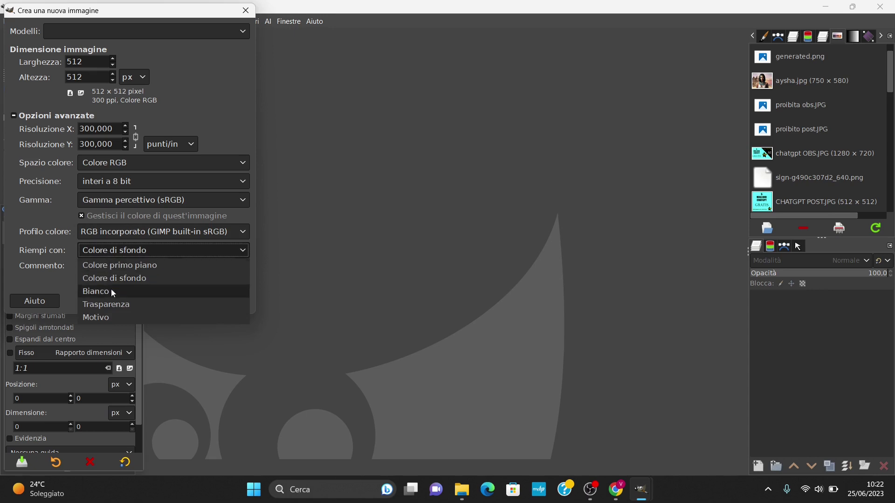
left_click(111, 304)
left_click(154, 301)
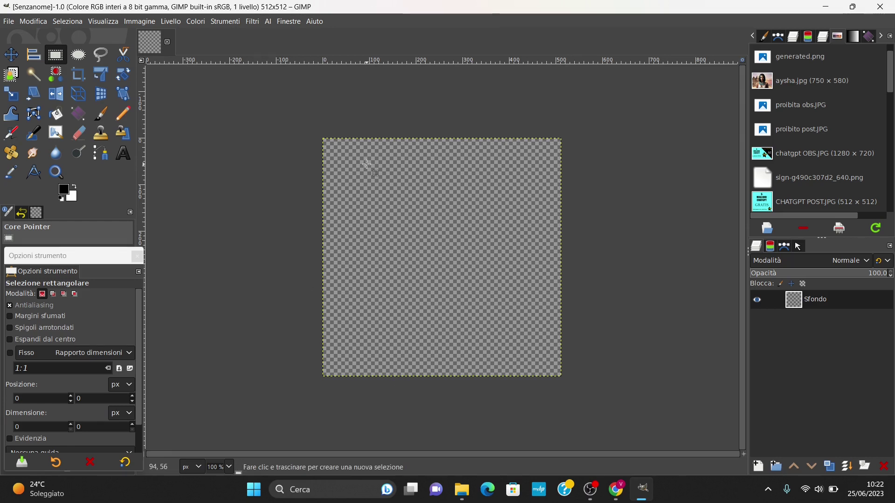
- Launch AI > Stablehorde and place its dialog to the right of the canvas
left_click(269, 22)
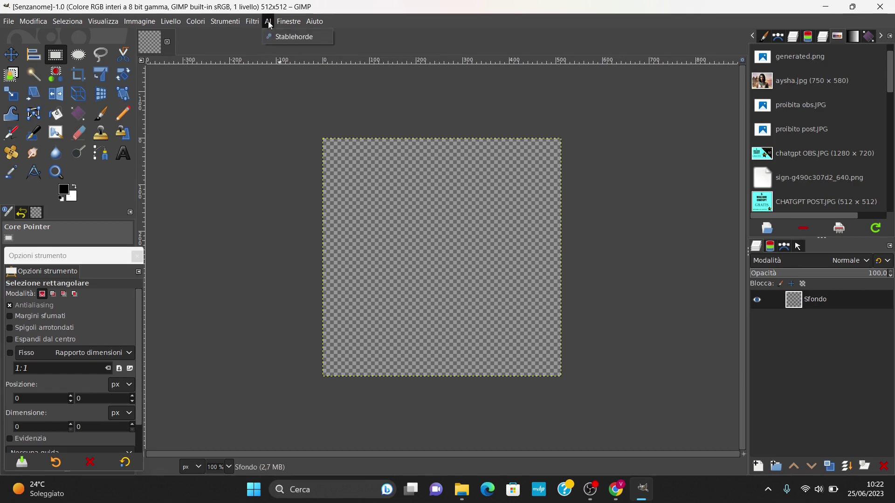
left_click(293, 38)
mouse_move(461, 132)
left_mouse_down()
mouse_move(625, 131)
mouse_move(670, 113)
left_mouse_up()
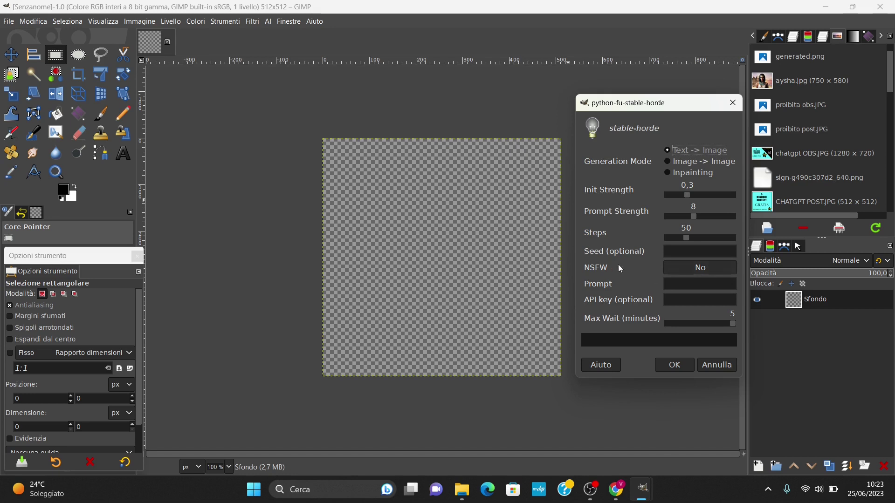
- Enter the prompt 'ancient egyptian queen' in the stable-horde dialog
left_click(688, 284)
type("an")
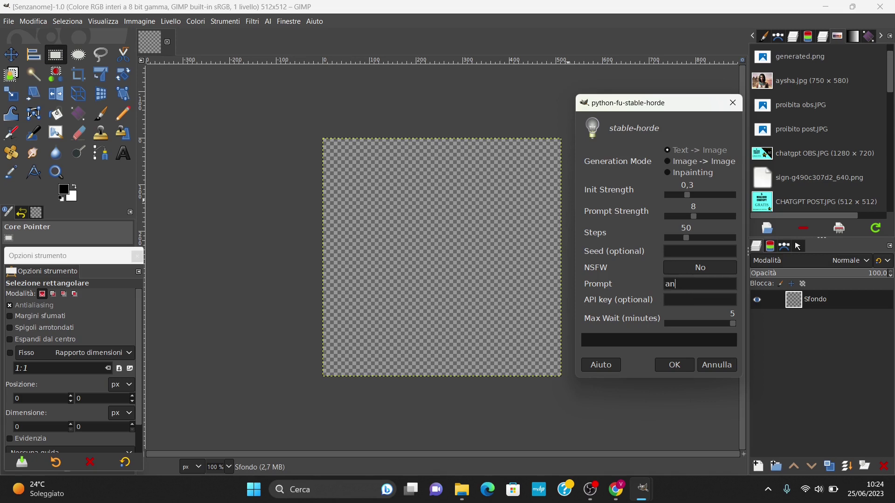
type("cient egy")
type("pia")
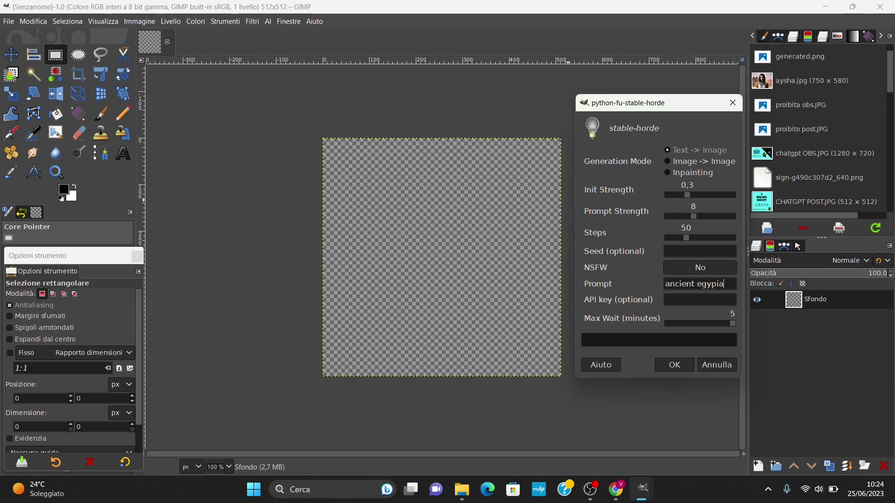
key("BackSpace")
key("BackSpace")
type("tian")
type(" qu")
type("een")
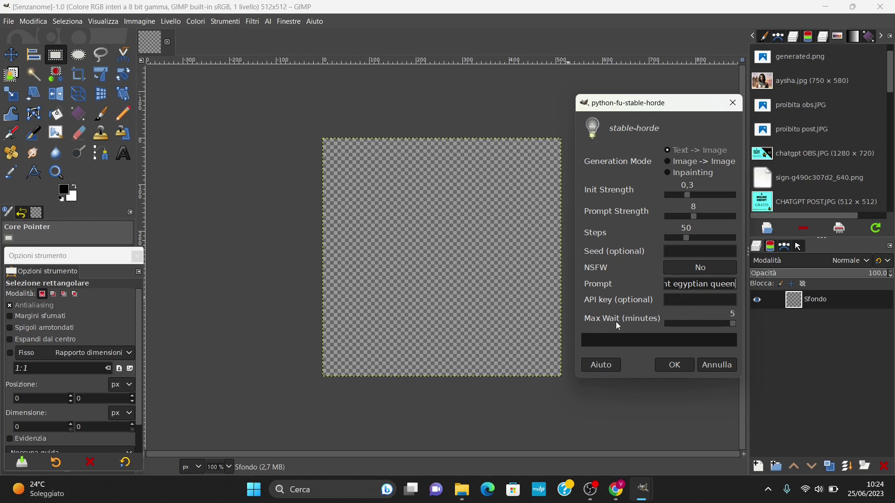
left_click(725, 321)
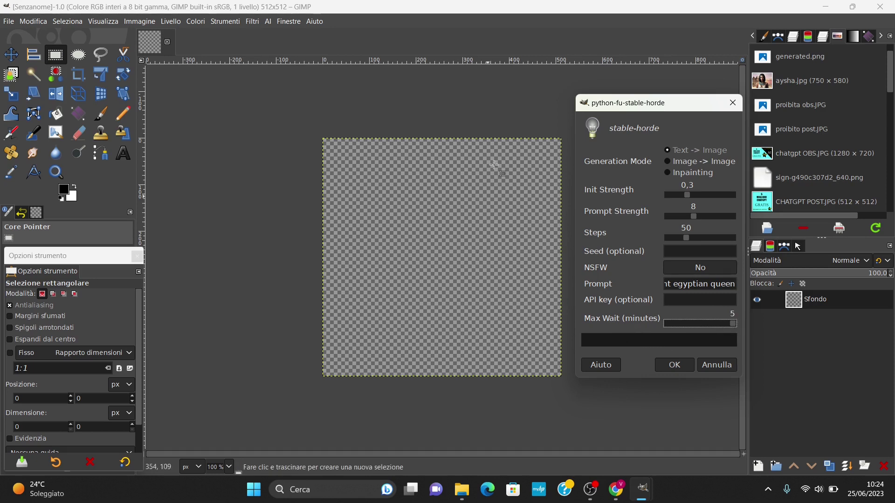
- Run the stable-horde generation to produce the Egyptian queen image
left_click(675, 368)
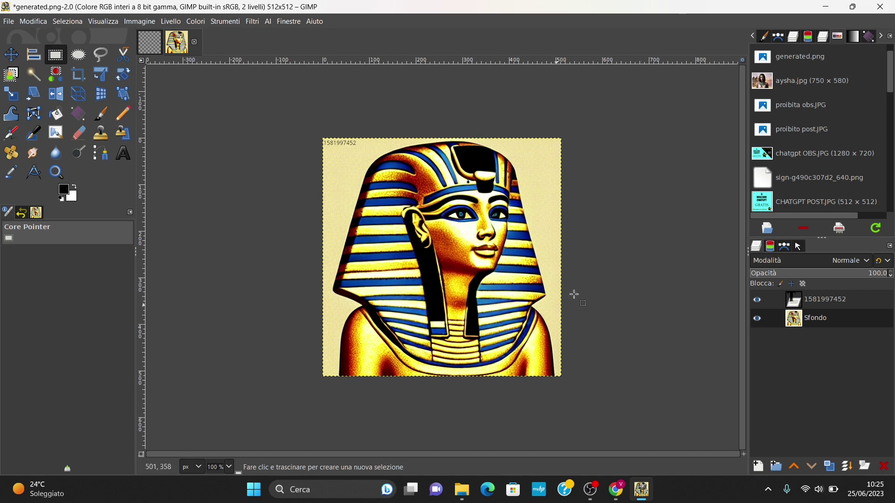
left_click(757, 318)
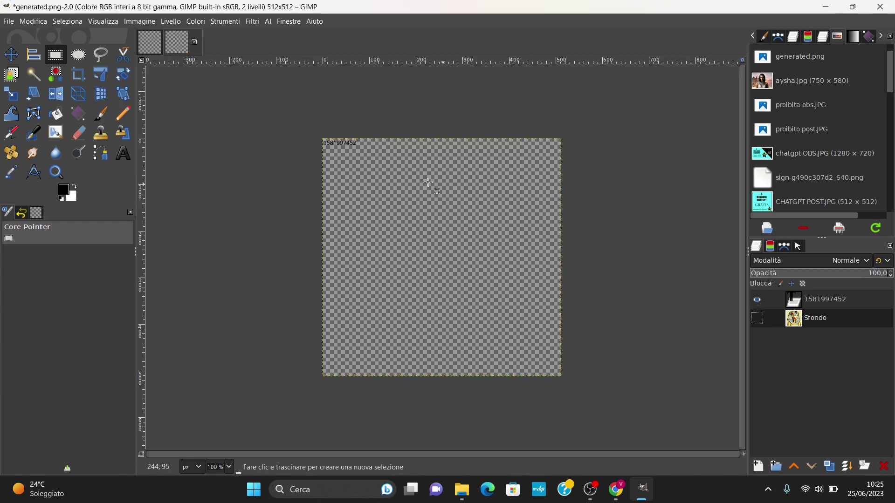
scroll(428, 182, "up", 3, "ctrl")
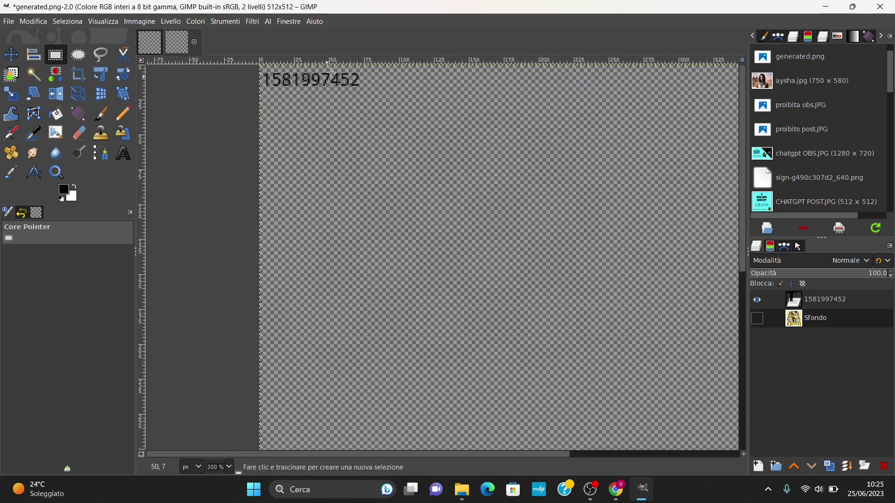
left_click(757, 300)
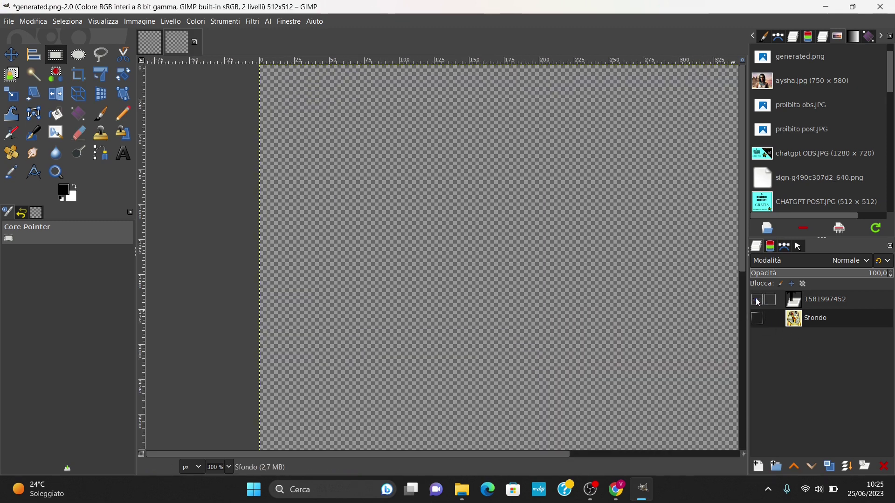
left_click(757, 318)
left_click(822, 303)
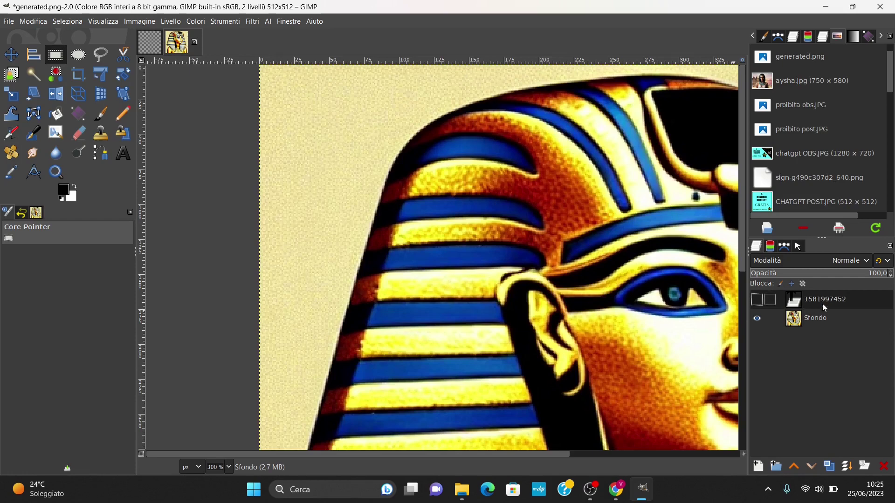
left_click(884, 466)
- Zoom the portrait to 200% and centre it in the window
scroll(643, 316, "down", 3, "ctrl")
scroll(661, 345, "down", 1, "ctrl")
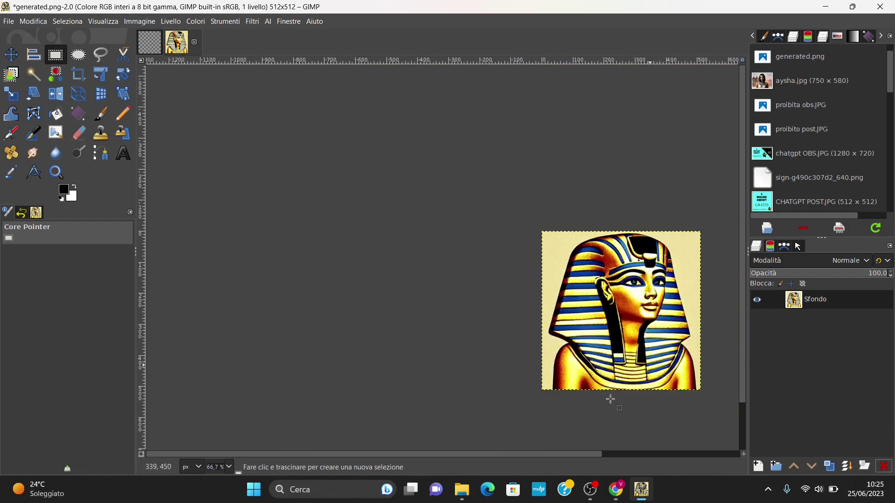
left_click_drag(575, 454, 619, 456)
key("2")
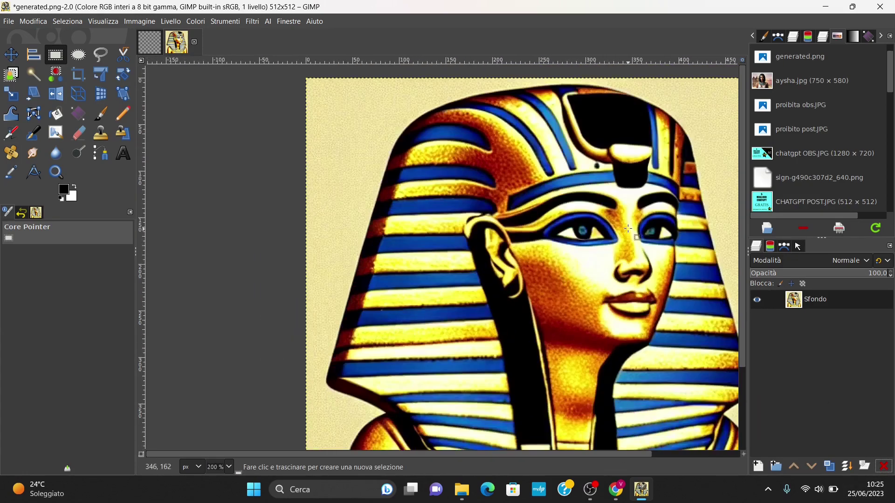
key("shift+j")
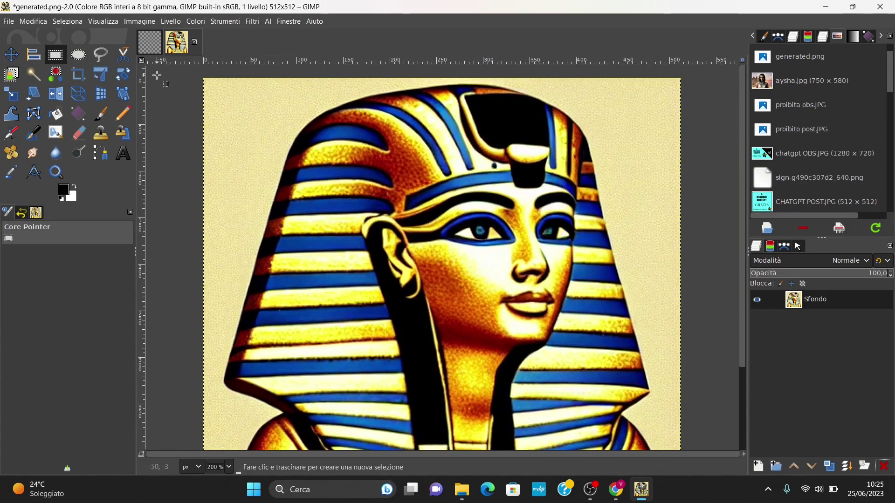
- Erase an elliptical band across the queen's eyes, enlarging the ellipse and erasing again
left_click(78, 54)
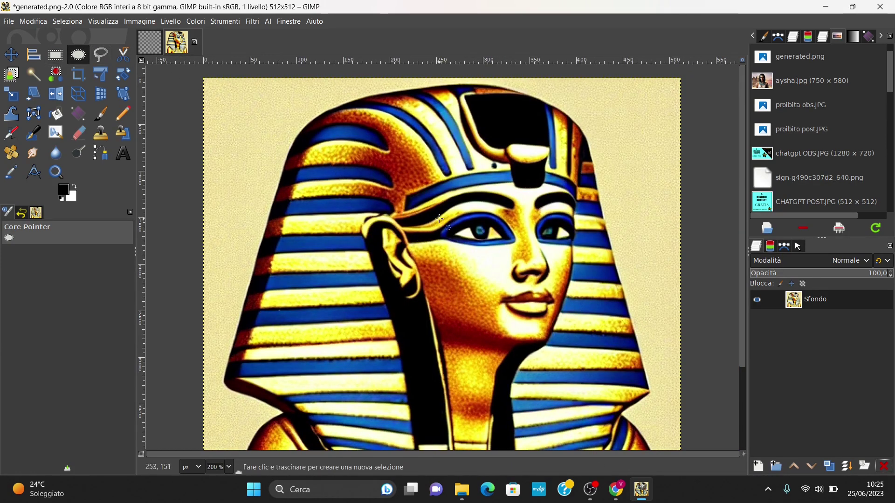
left_click_drag(403, 213, 578, 246)
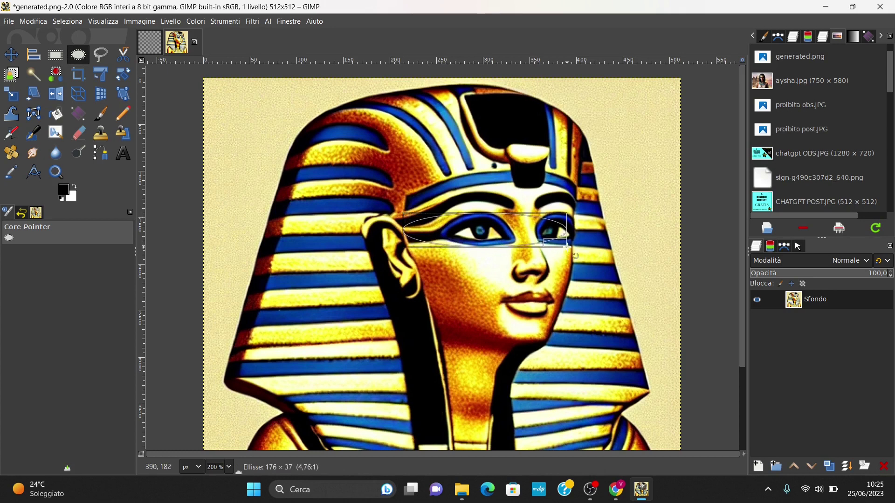
key("Delete")
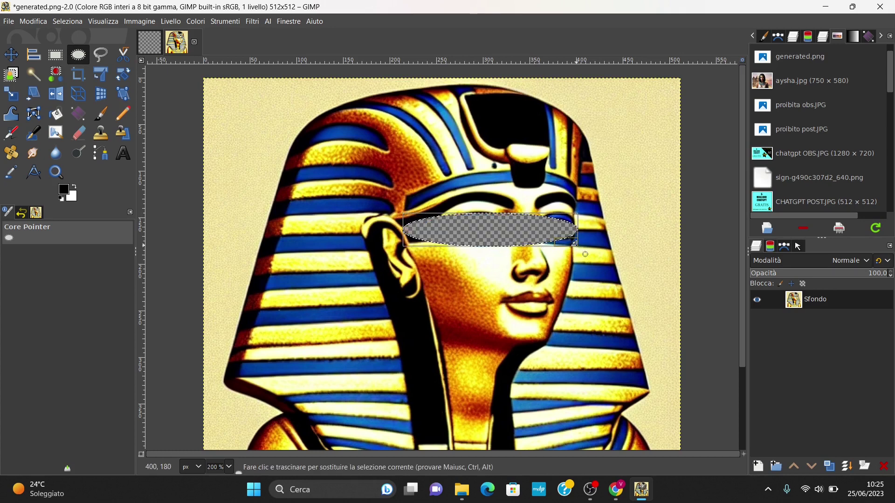
left_click_drag(569, 216, 577, 211)
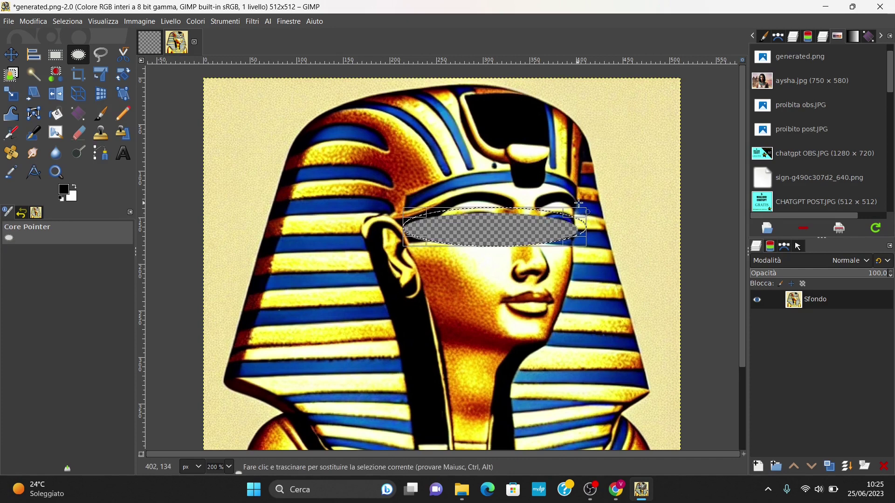
key("Delete")
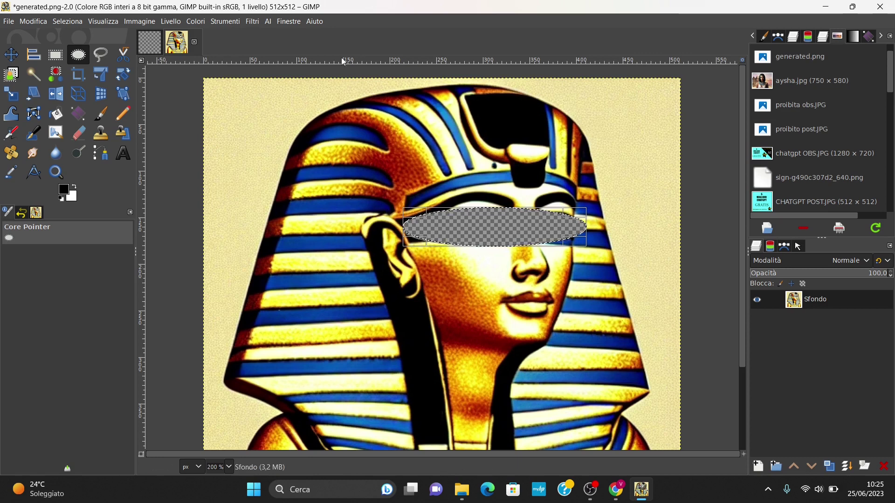
- Generate with Stablehorde in Image -> Image mode using the prompt 'sunglasses'
left_click(268, 22)
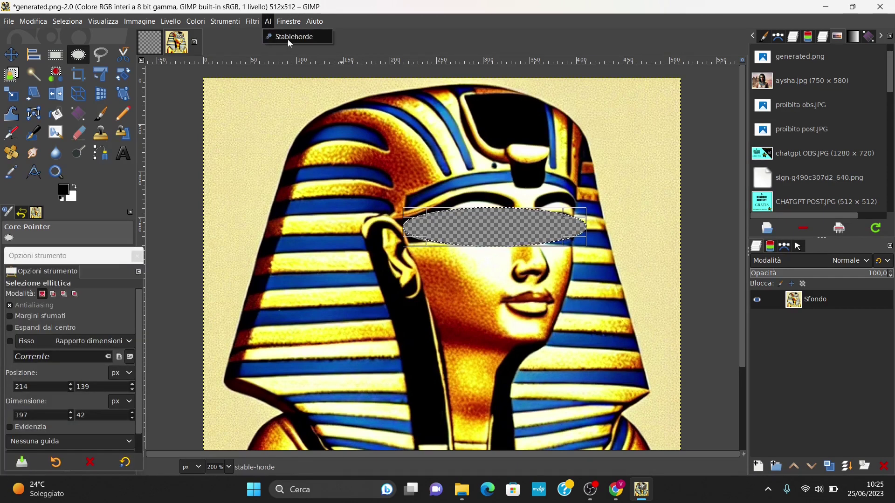
left_click(287, 39)
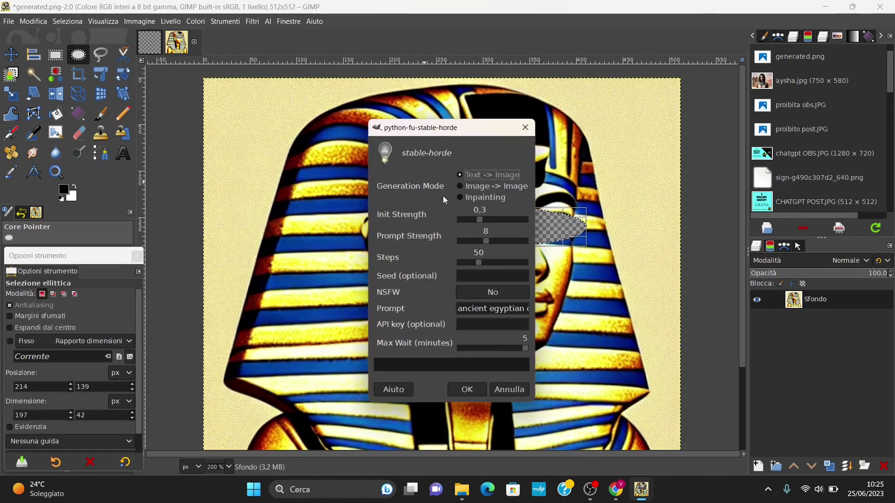
left_click_drag(458, 125, 302, 122)
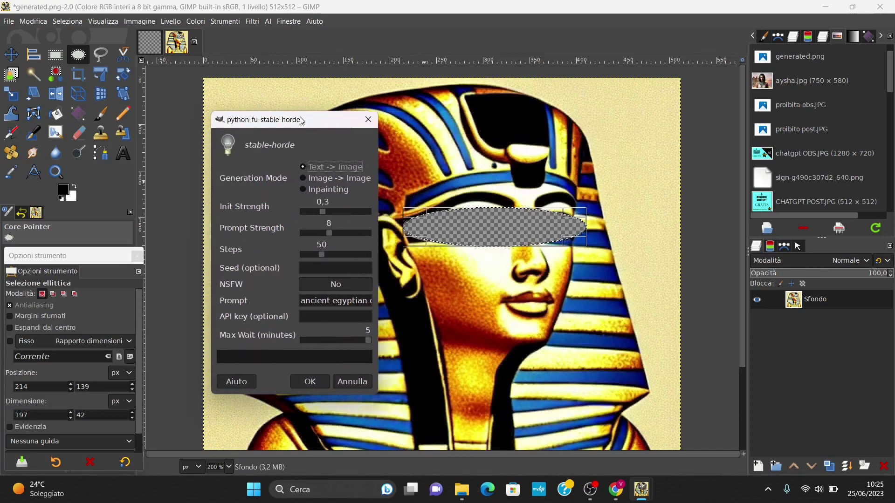
left_click(306, 177)
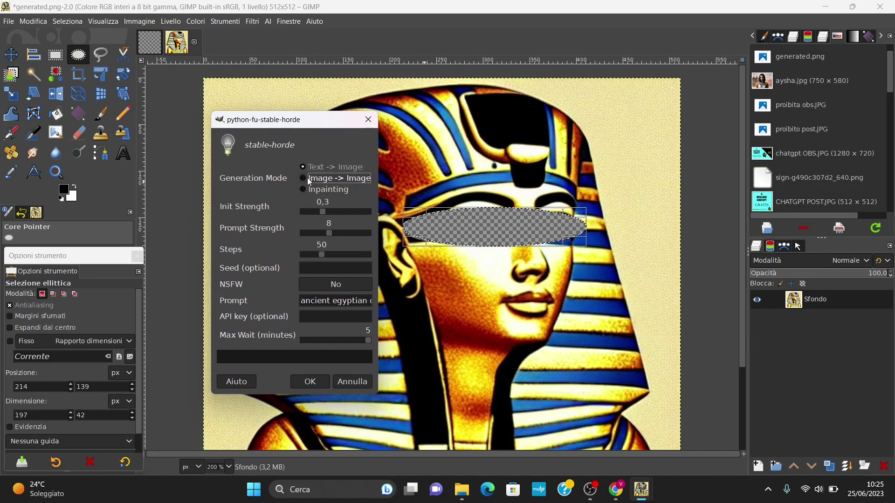
left_click(354, 178)
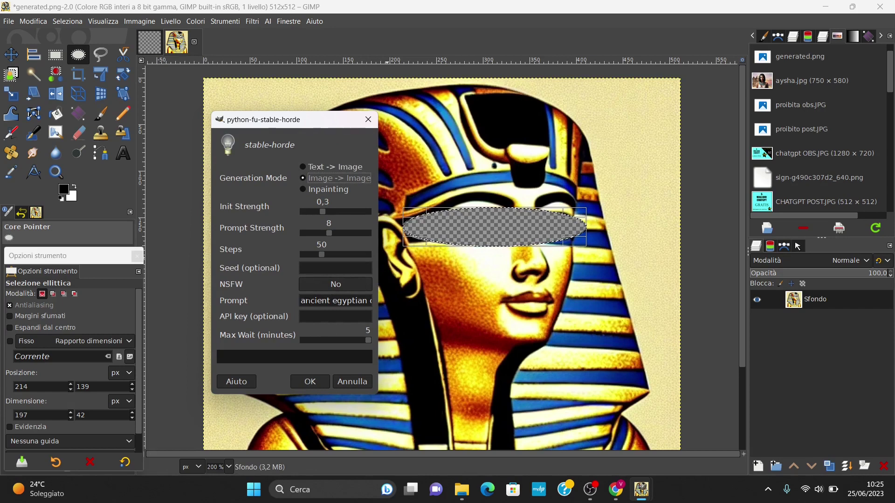
left_click_drag(303, 300, 371, 302)
type("a")
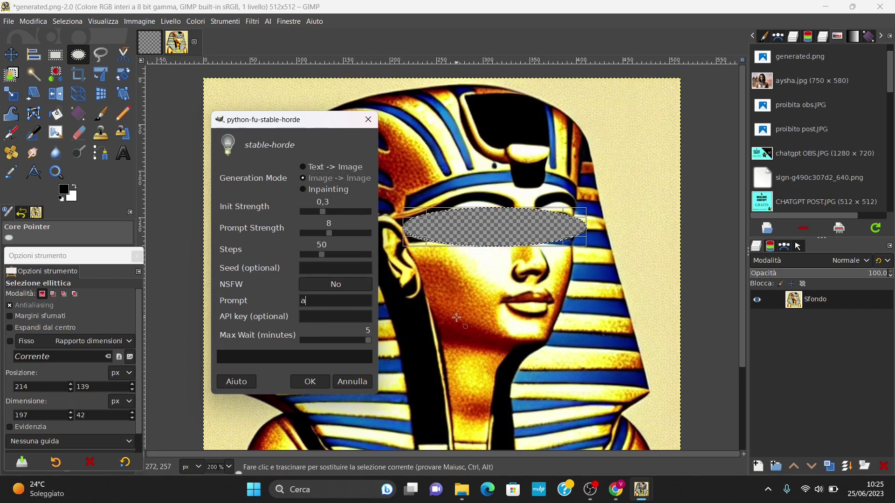
type("sunglas")
type("ses")
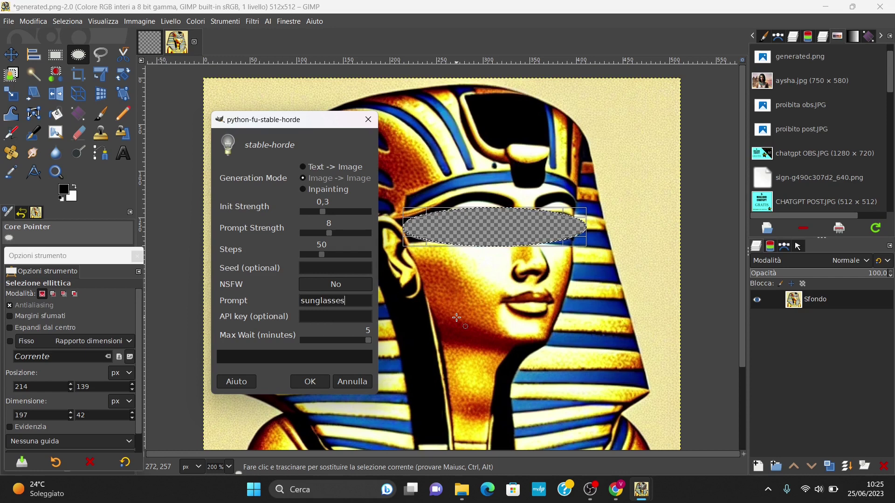
left_click(311, 386)
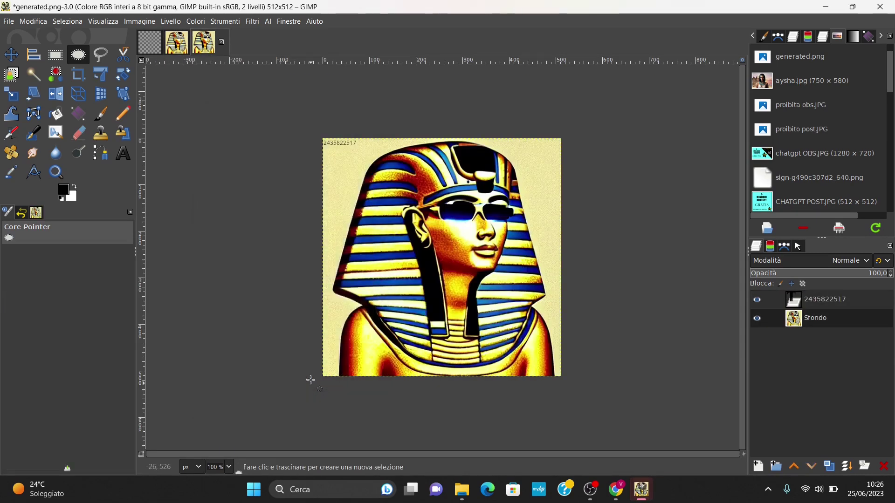
scroll(422, 249, "up", 3, "ctrl")
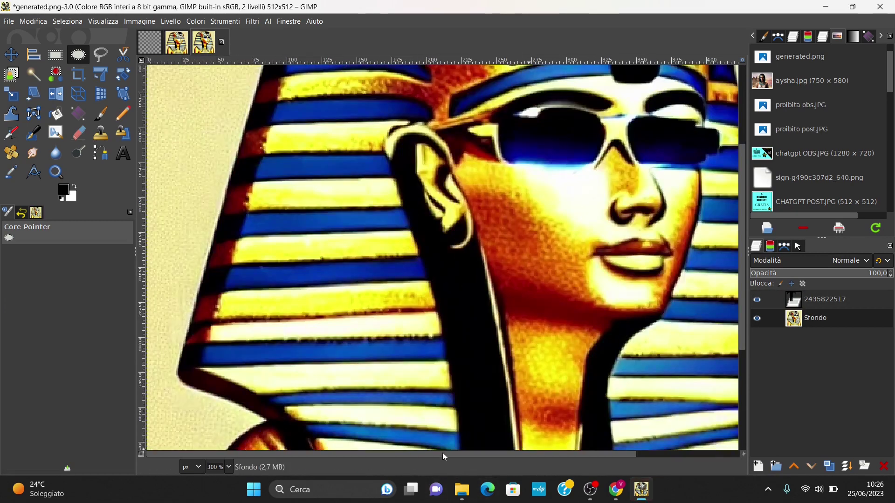
left_click_drag(442, 454, 543, 454)
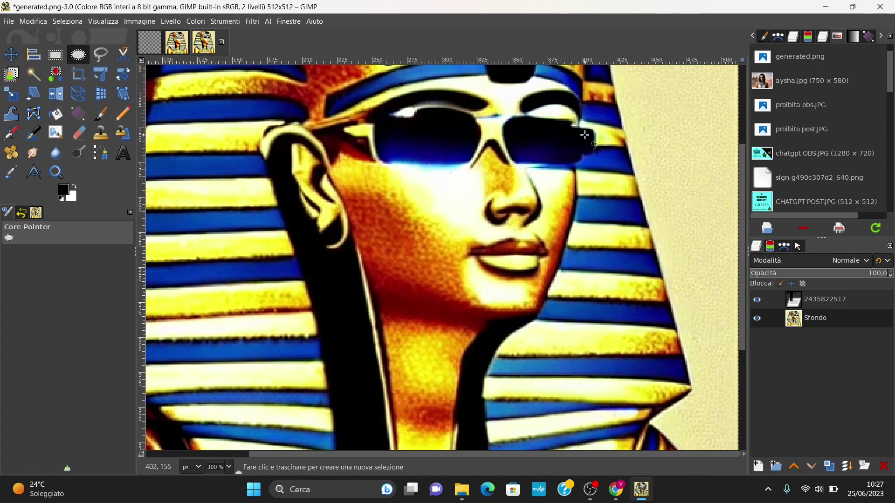
scroll(585, 135, "down", 3, "ctrl")
scroll(554, 182, "down", 1, "ctrl")
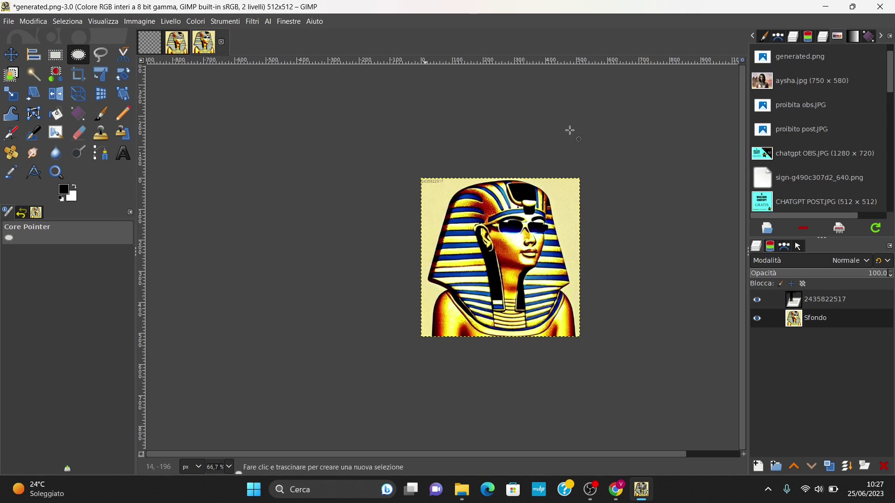
left_click(832, 303)
left_click(885, 467)
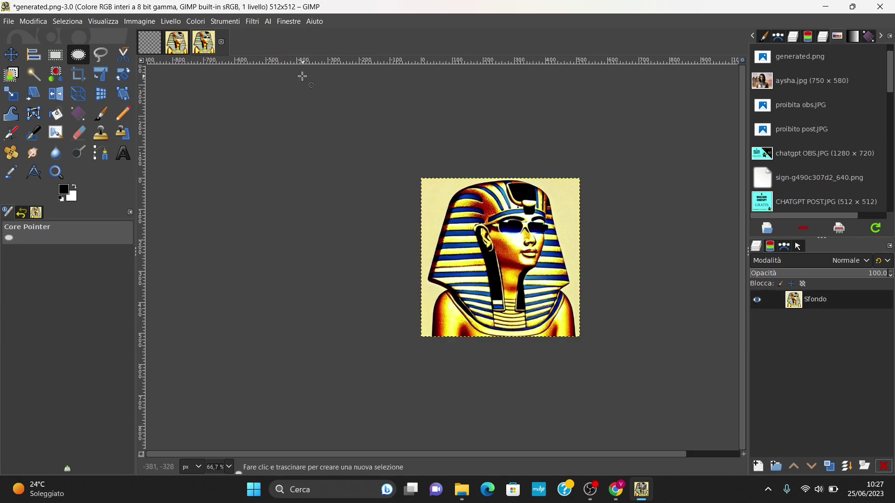
left_click(56, 59)
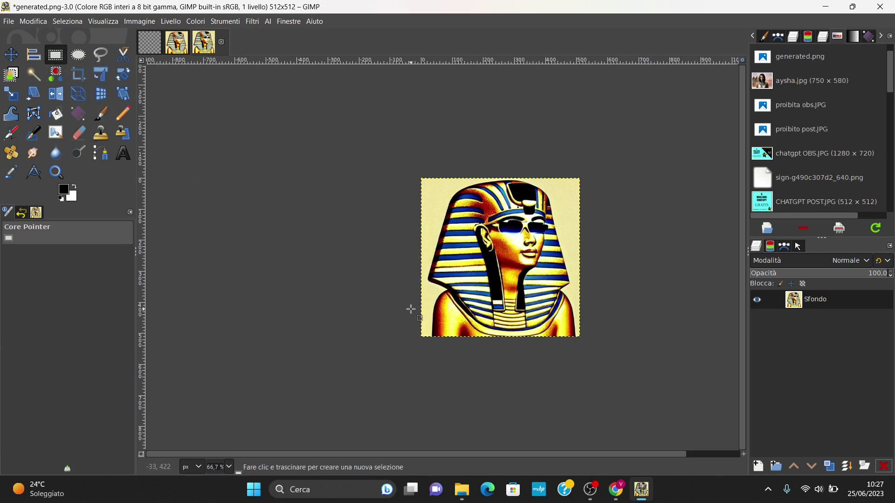
left_click_drag(410, 310, 623, 373)
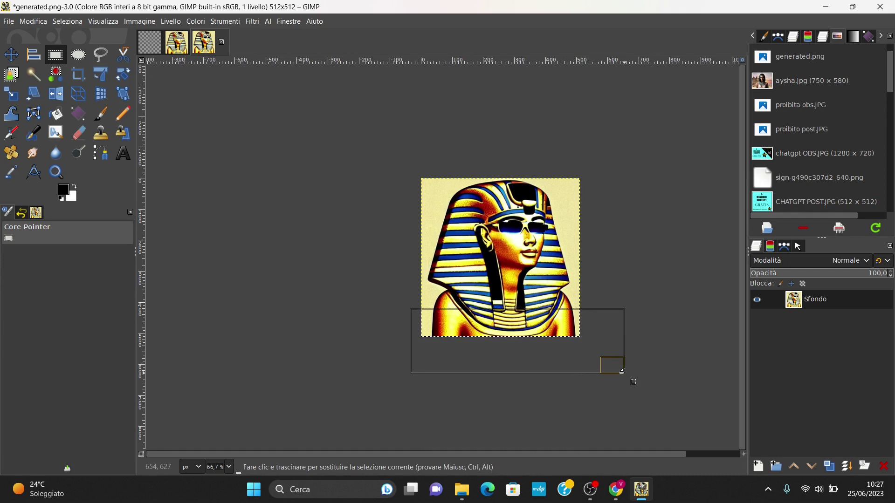
key("Delete")
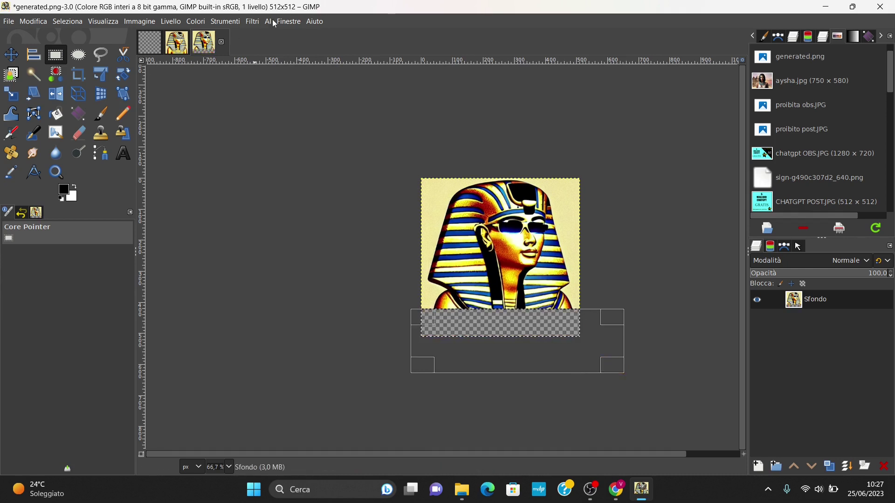
- Inpaint the erased strip with Stablehorde using the prompt 'high quality ancient style'
left_click(270, 22)
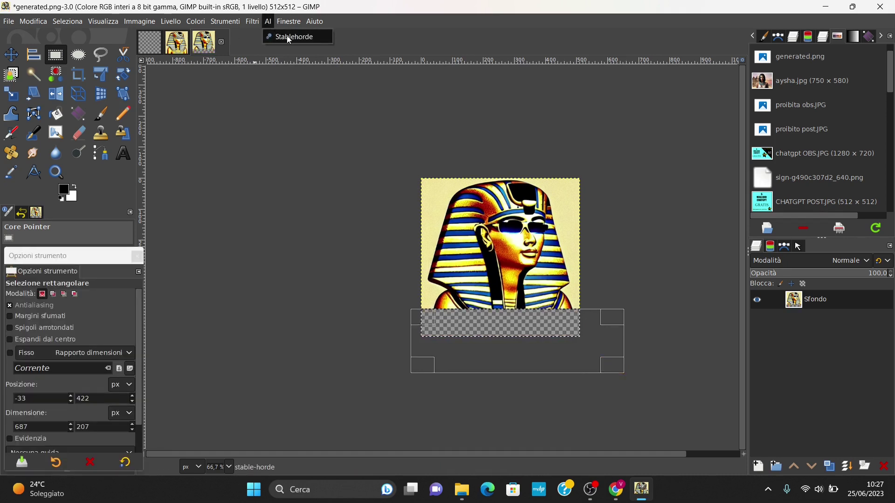
left_click(289, 37)
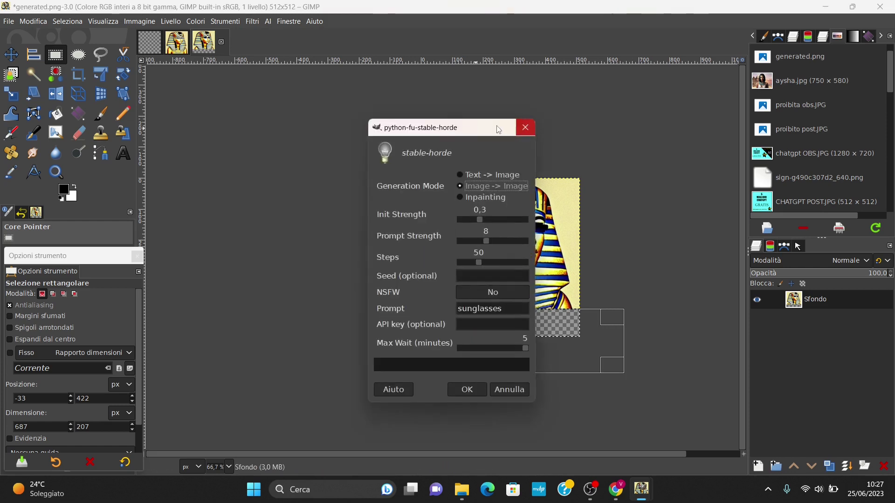
left_click_drag(498, 130, 352, 126)
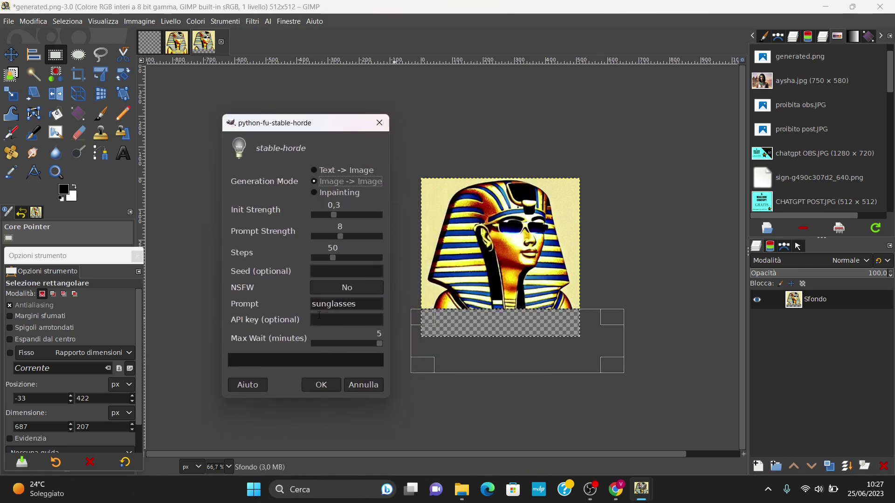
left_click(315, 193)
key("BackSpace")
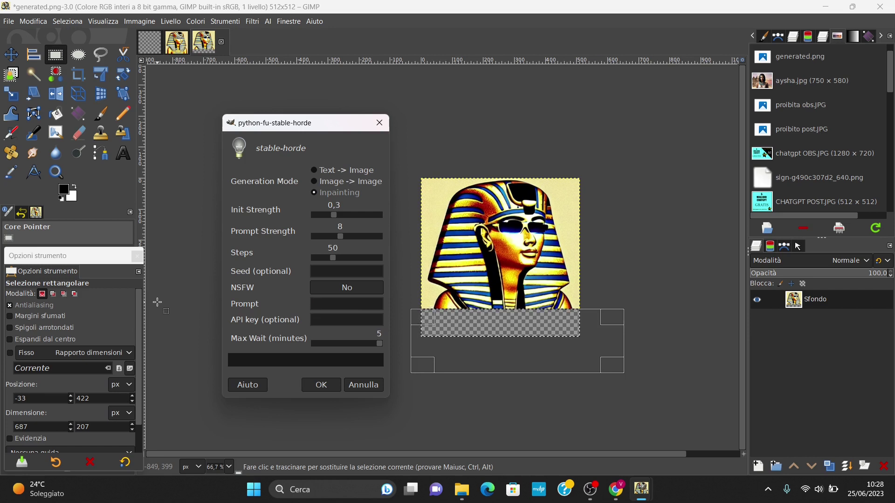
type("high quality")
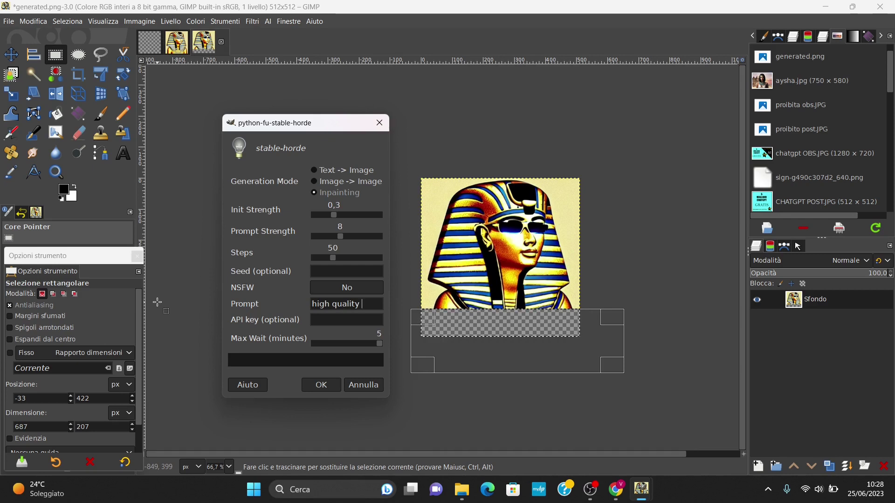
type(" anc")
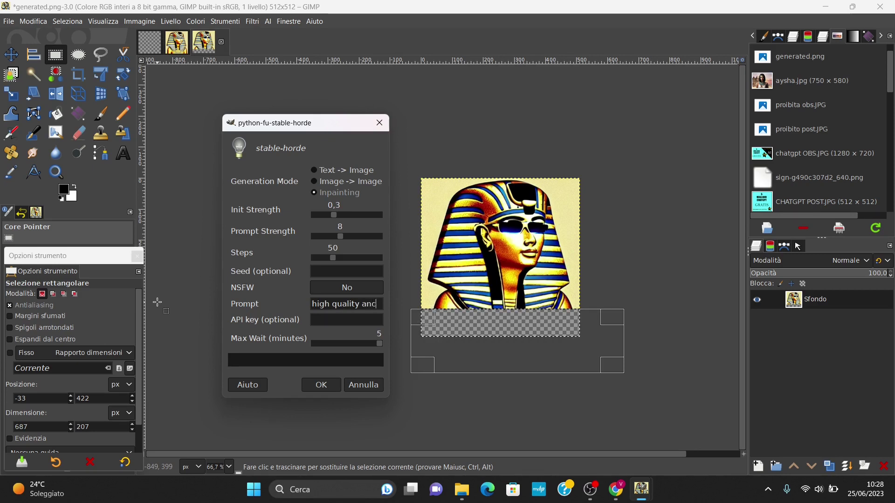
type("ient style")
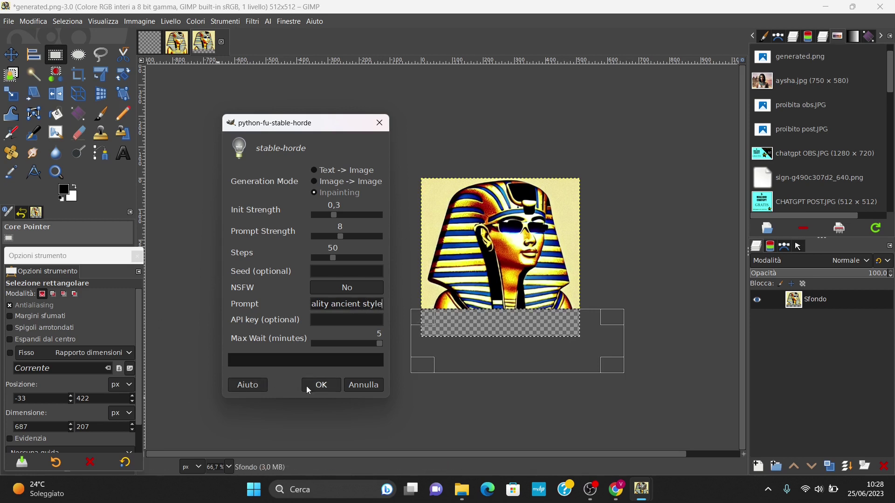
left_click(325, 390)
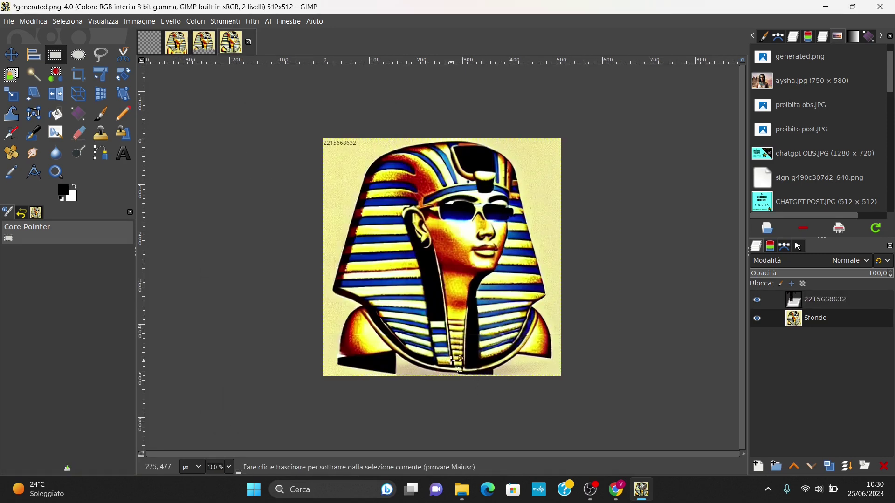
scroll(446, 363, "up", 1)
scroll(446, 363, "up", 1)
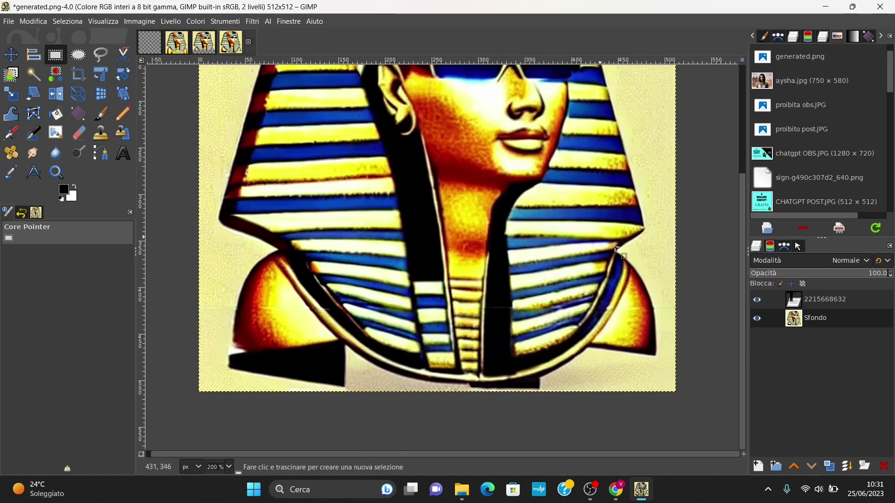
left_click(820, 300)
left_click(884, 467)
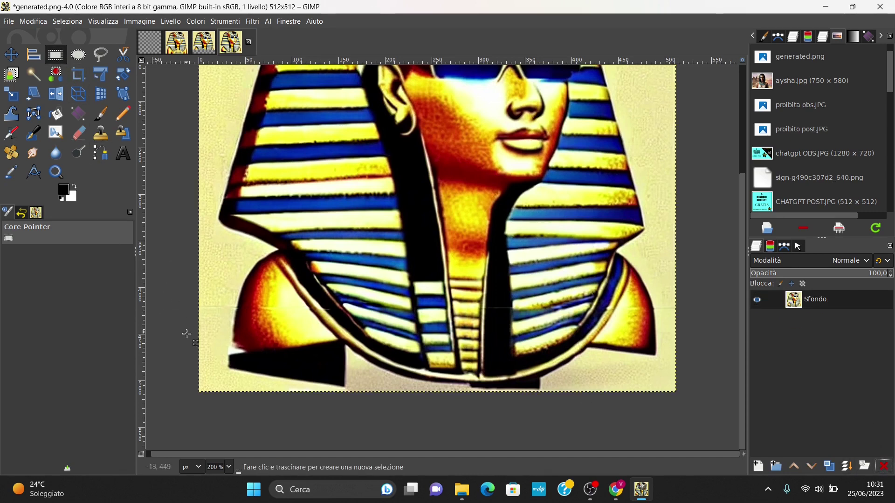
left_click_drag(187, 289, 715, 435)
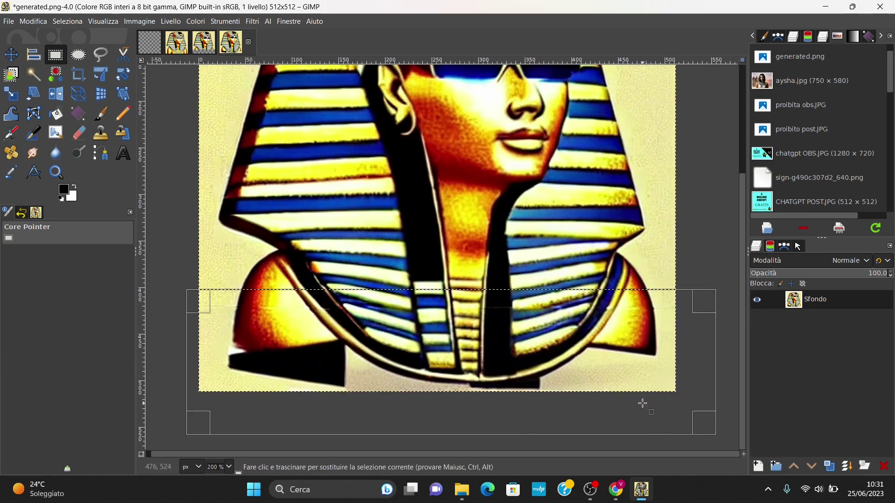
key("Delete")
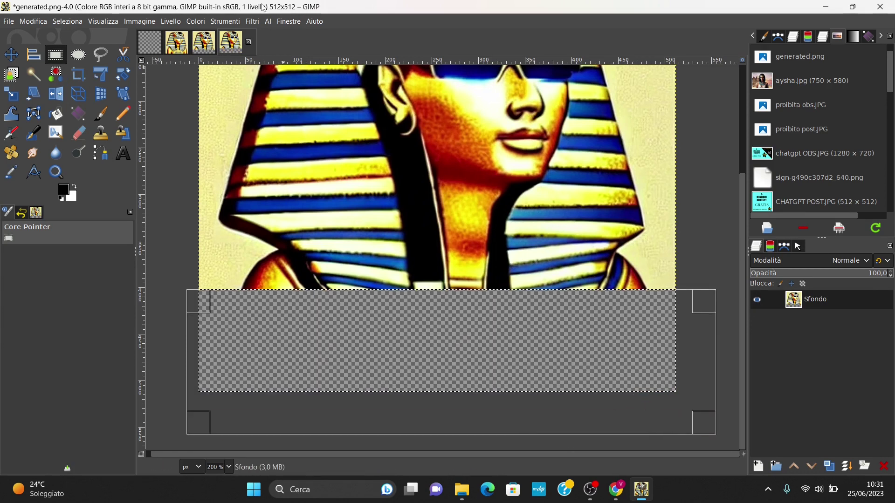
left_click(268, 21)
left_click(289, 36)
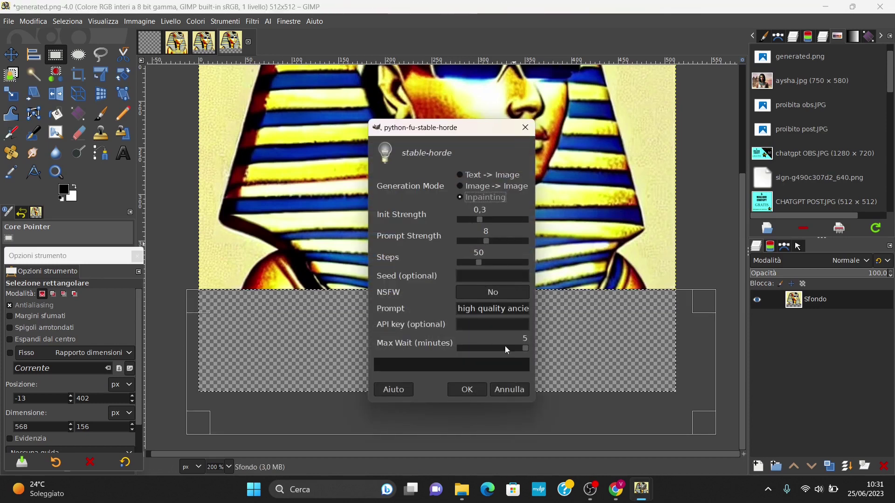
- Inpaint the bottom band with the prompt 'ancient egyptian style, fill the image'
triple_click(466, 310)
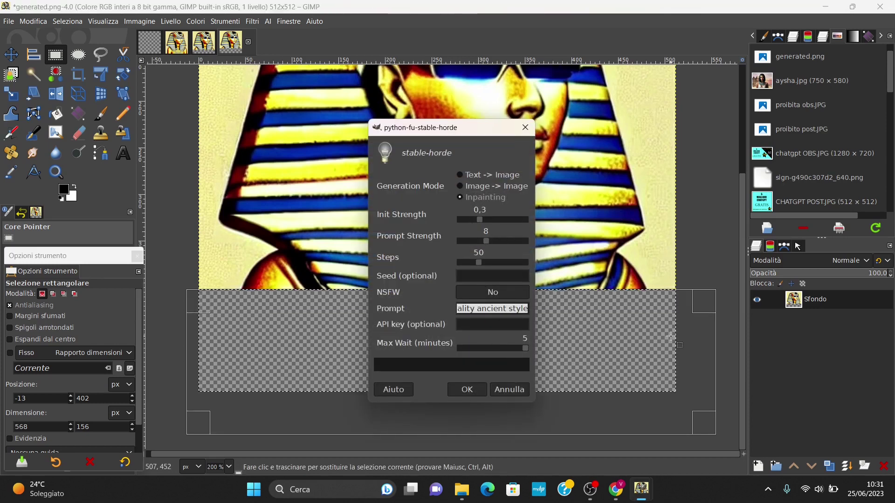
key("BackSpace")
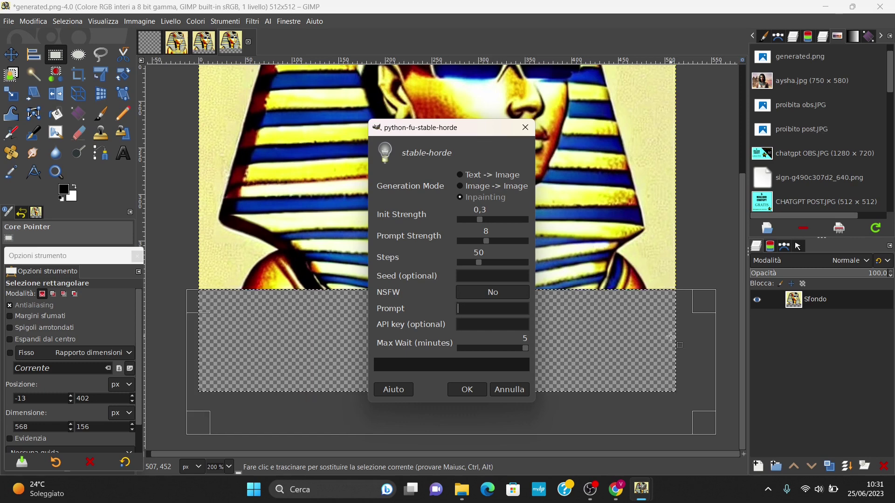
type("ancient ")
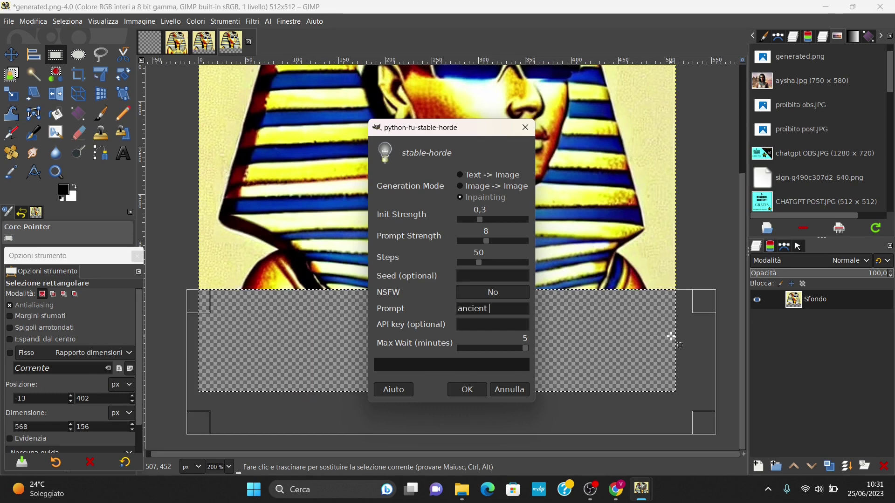
type("egyptia")
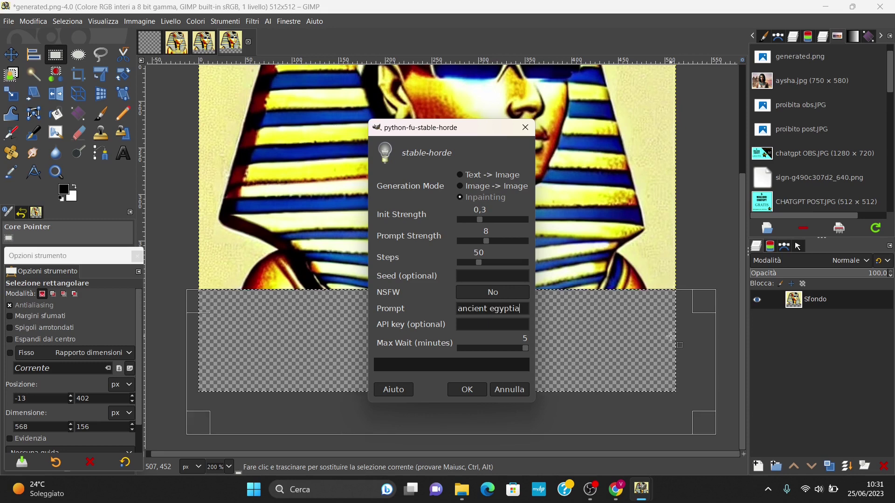
type("n ")
type("styl")
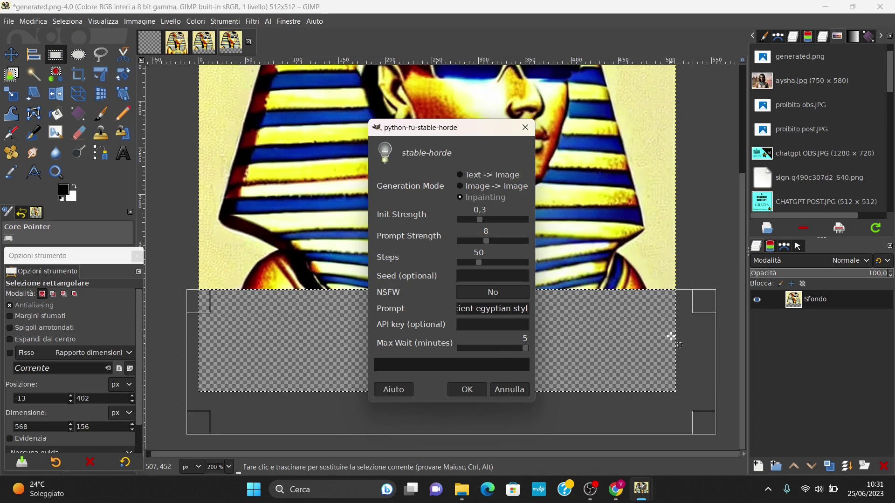
type("e")
type(",")
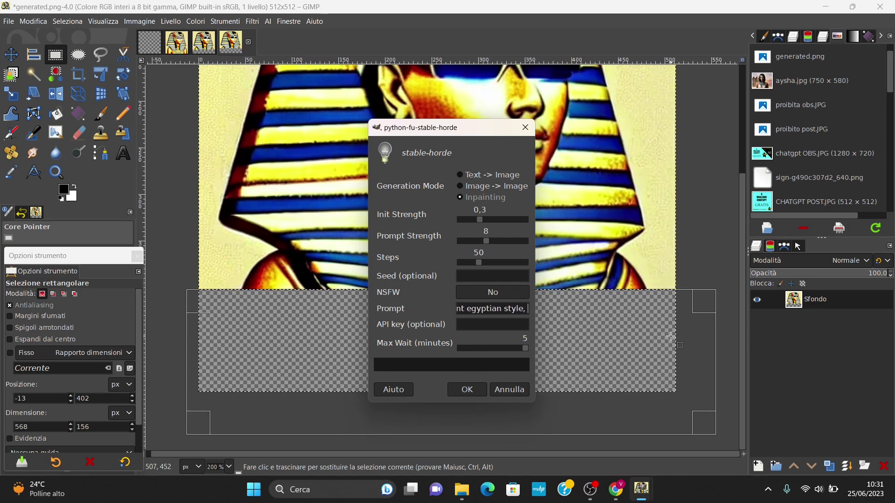
type(" fill t")
type("hr i")
key("BackSpace")
key("BackSpace")
key("BackSpace")
type("e image")
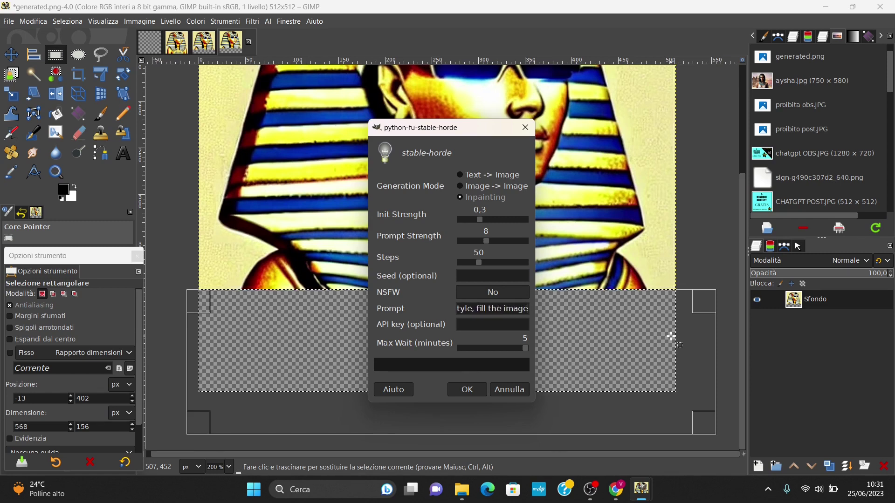
left_click(466, 390)
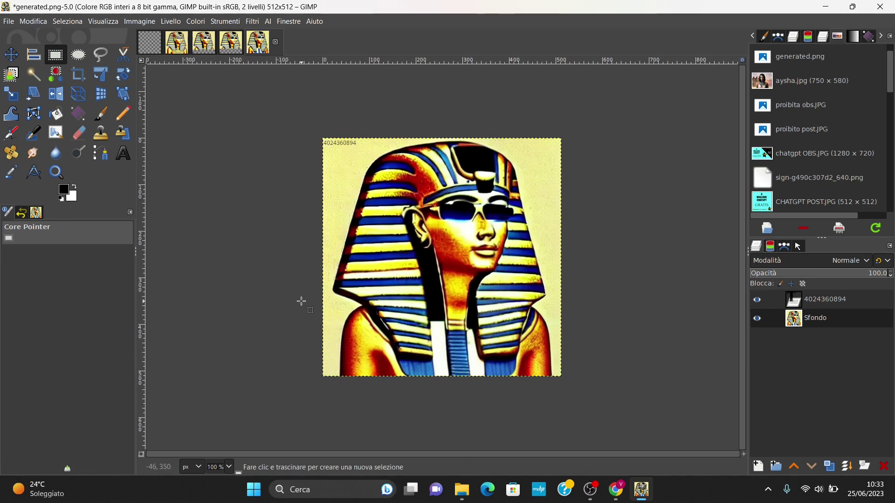
scroll(321, 312, "up", 1)
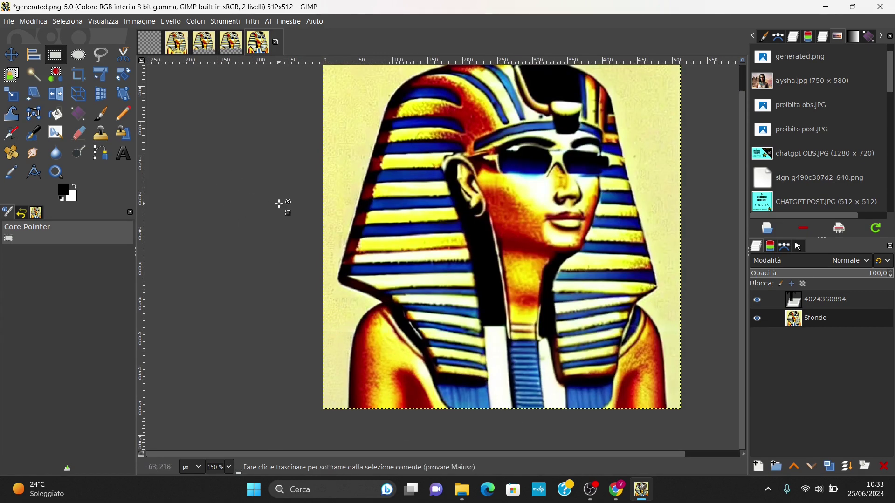
scroll(281, 201, "down", 1)
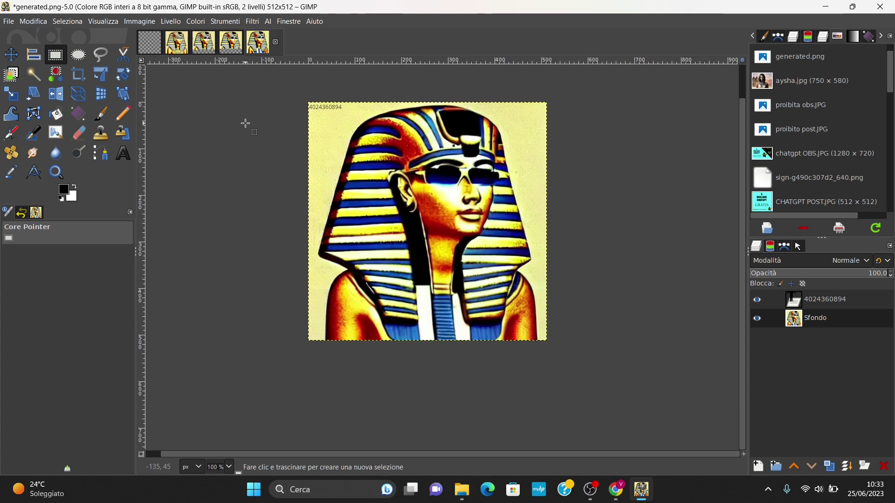